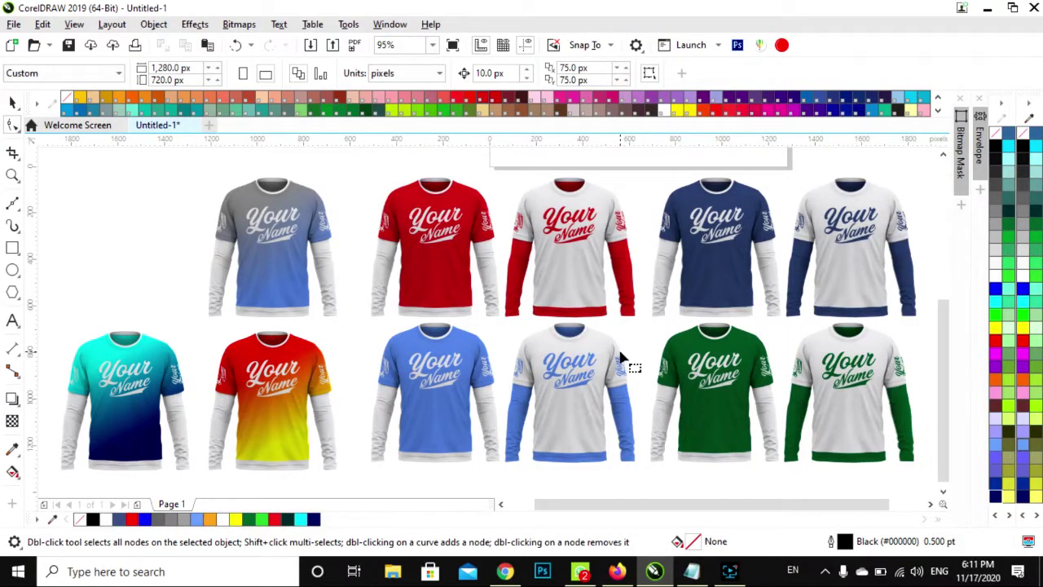
- Zoom in and out over the coloured mockup grid before moving to the grey shirt bitmap
scroll(620, 366, "down", 2)
scroll(620, 360, "up", 2)
scroll(611, 326, "down", 3)
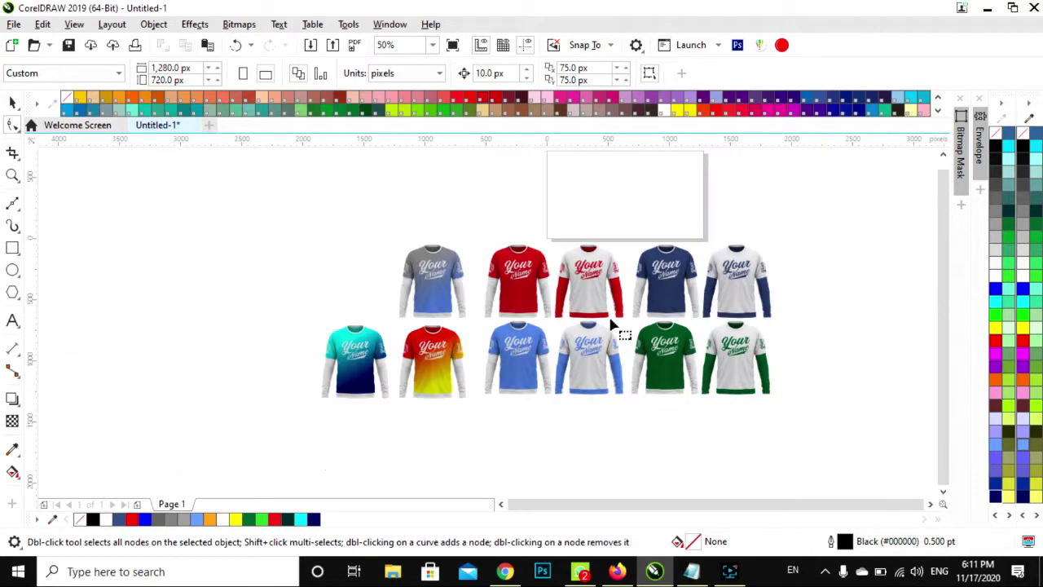
scroll(611, 321, "up", 3)
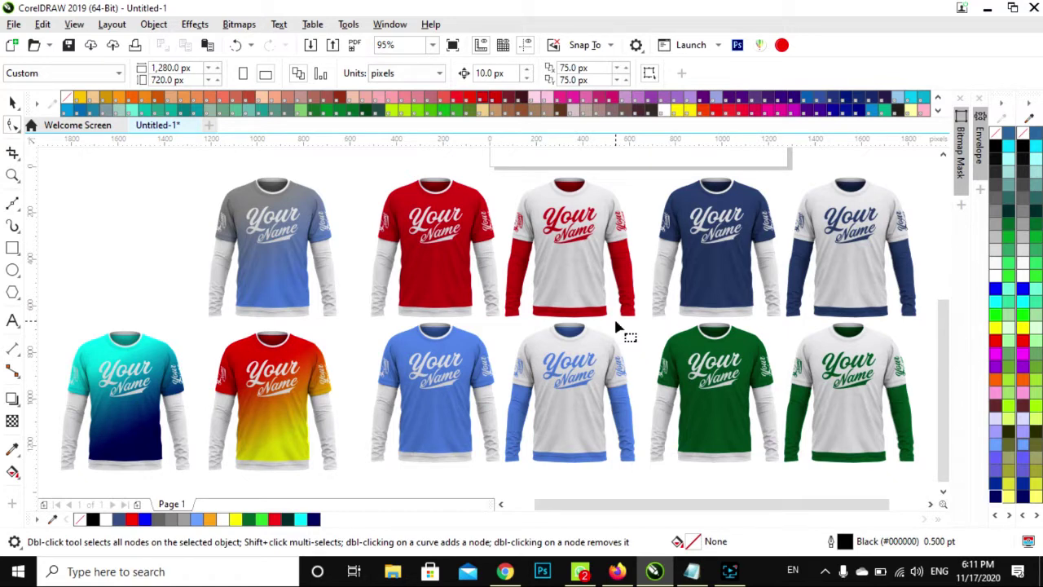
scroll(615, 324, "down", 3)
scroll(615, 324, "up", 3)
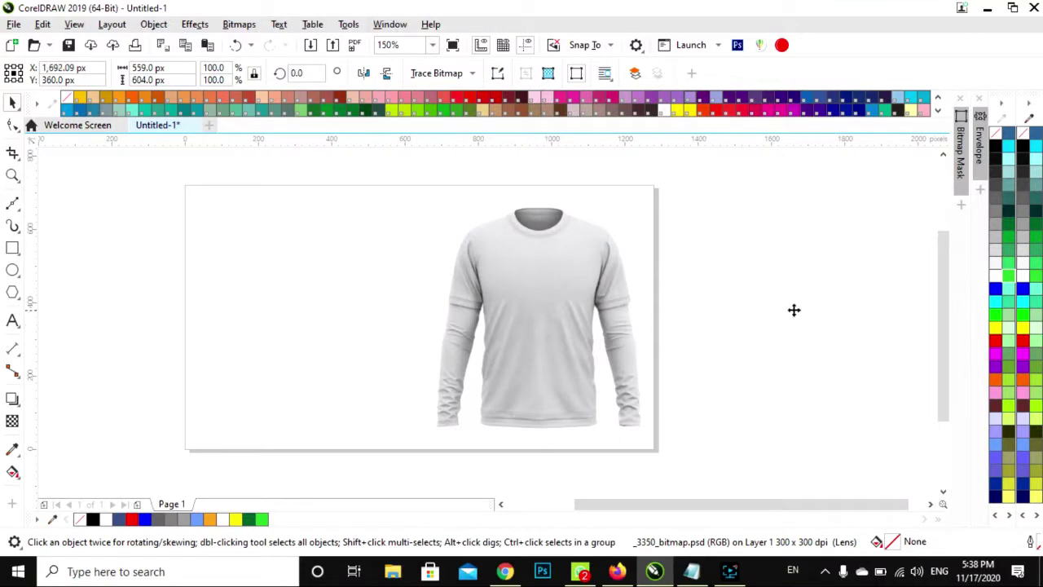
- Trace the shirt bitmap with PowerTRACE Clipart in Black and White colour mode
left_click(472, 73)
left_click(583, 183)
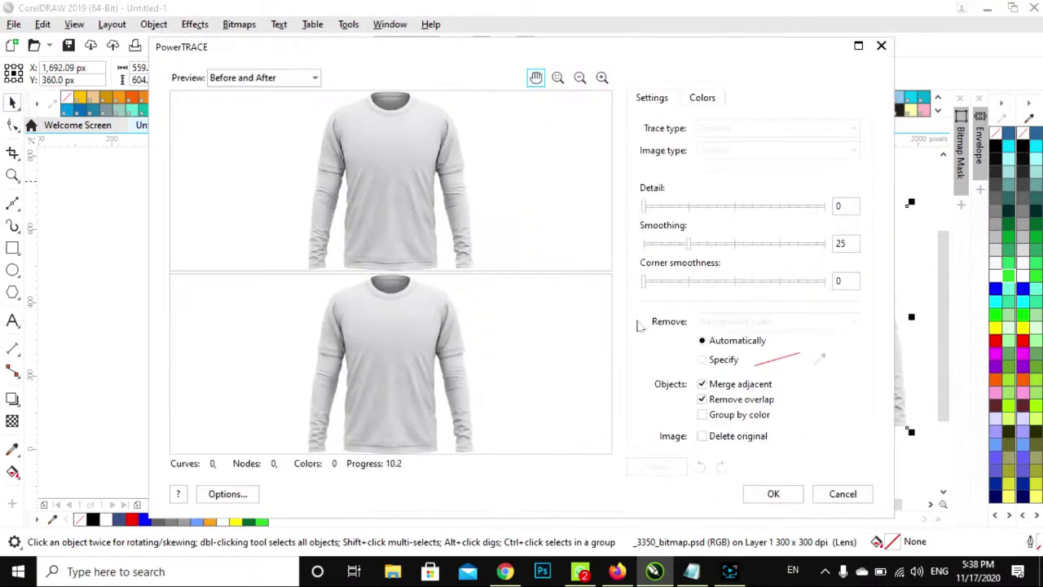
left_click(782, 128)
left_click(702, 97)
left_click(772, 128)
left_click(774, 177)
left_click(782, 128)
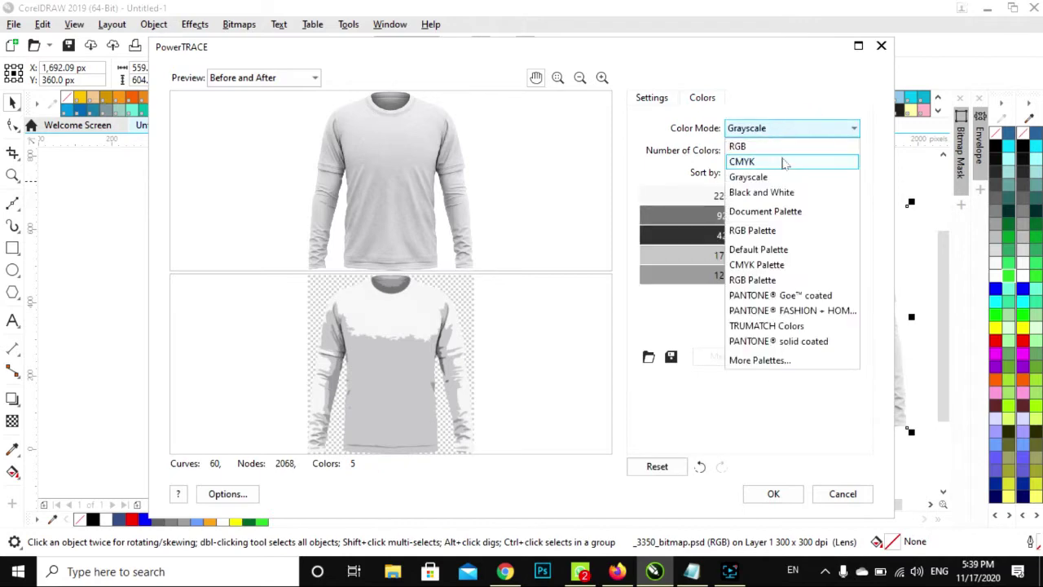
left_click(761, 192)
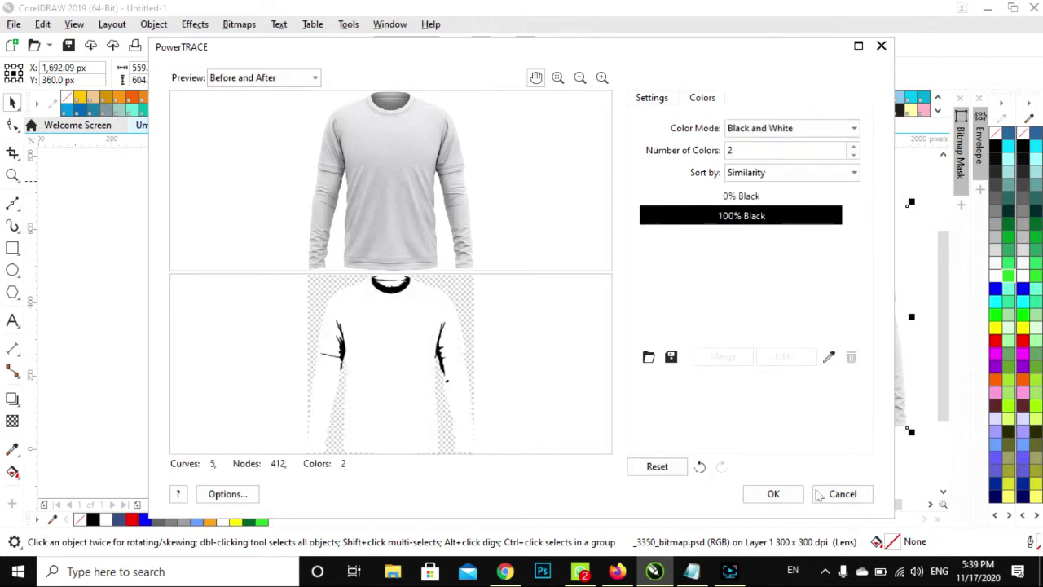
left_click(773, 494)
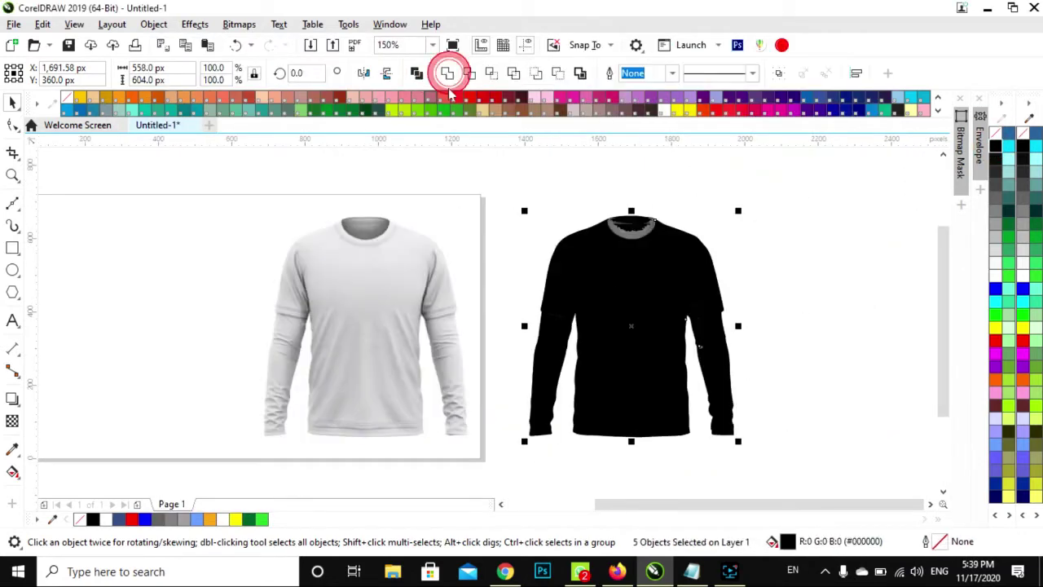
- Delete the inner collar nodes from the traced shirt silhouette with the Shape tool
left_click(12, 124)
scroll(647, 216, "up", 2)
scroll(584, 283, "up", 2)
scroll(449, 227, "up", 2)
left_click_drag(421, 248, 483, 326)
key("Delete")
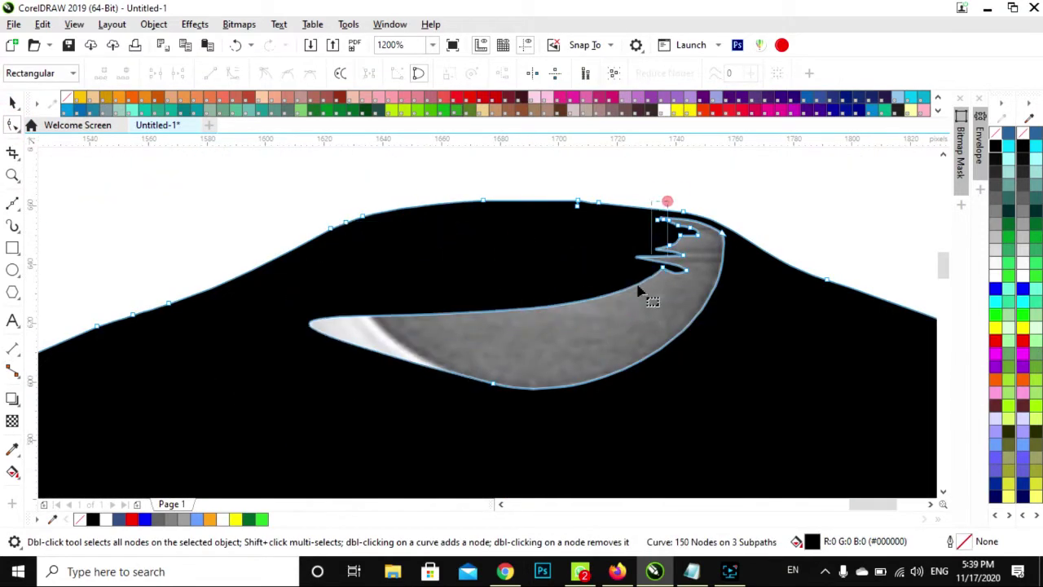
key("Delete")
key("space")
- Move the black shirt silhouette to the right side of the page
scroll(573, 293, "down", 6)
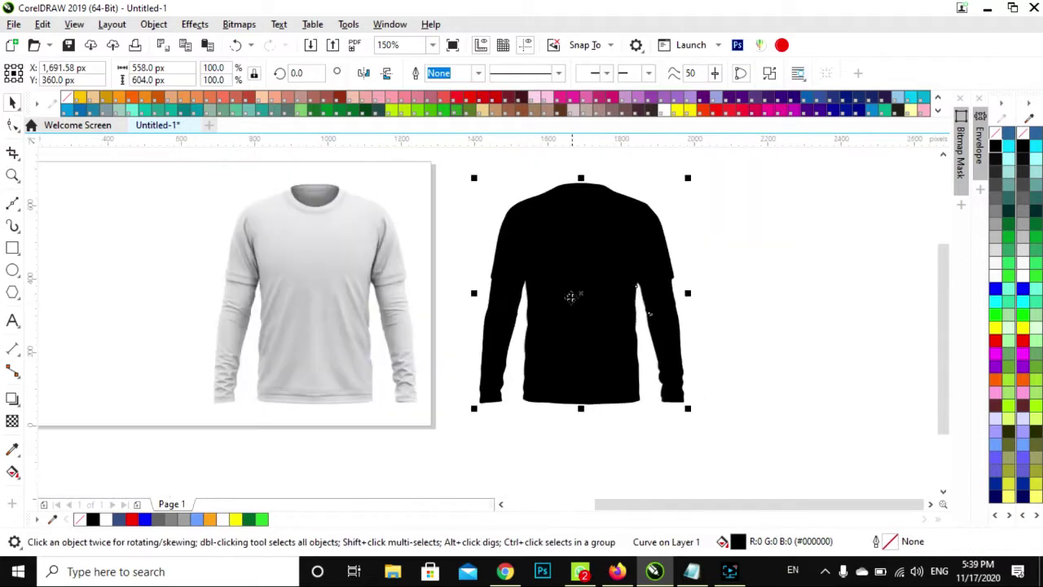
left_click(566, 329)
key("Delete")
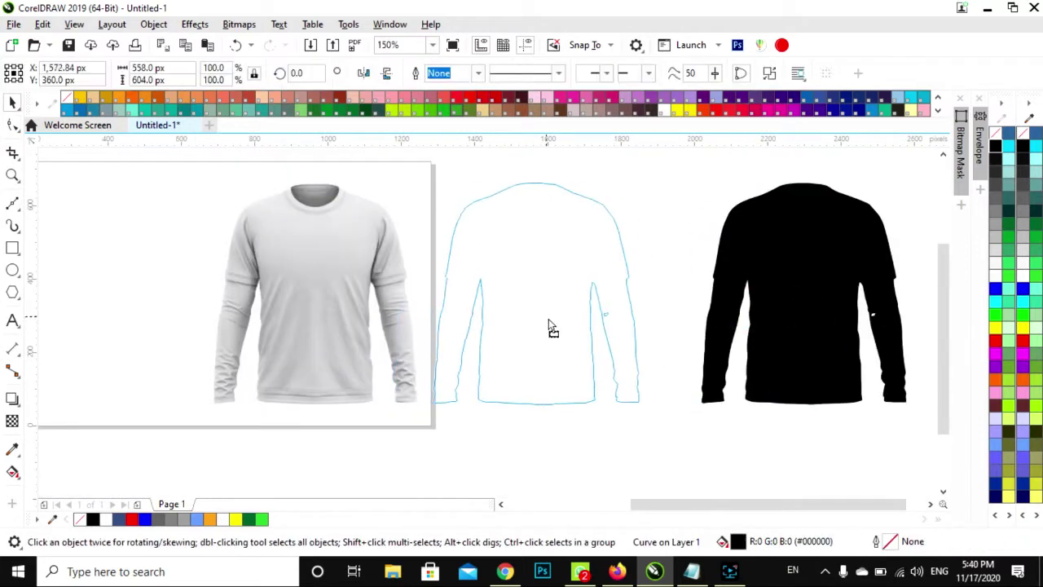
left_click_drag(785, 302, 530, 324)
scroll(628, 326, "up", 5)
- Duplicate the silhouette, send the copy behind the shirt photo and fill it light blue
key("F10")
scroll(620, 335, "down", 5)
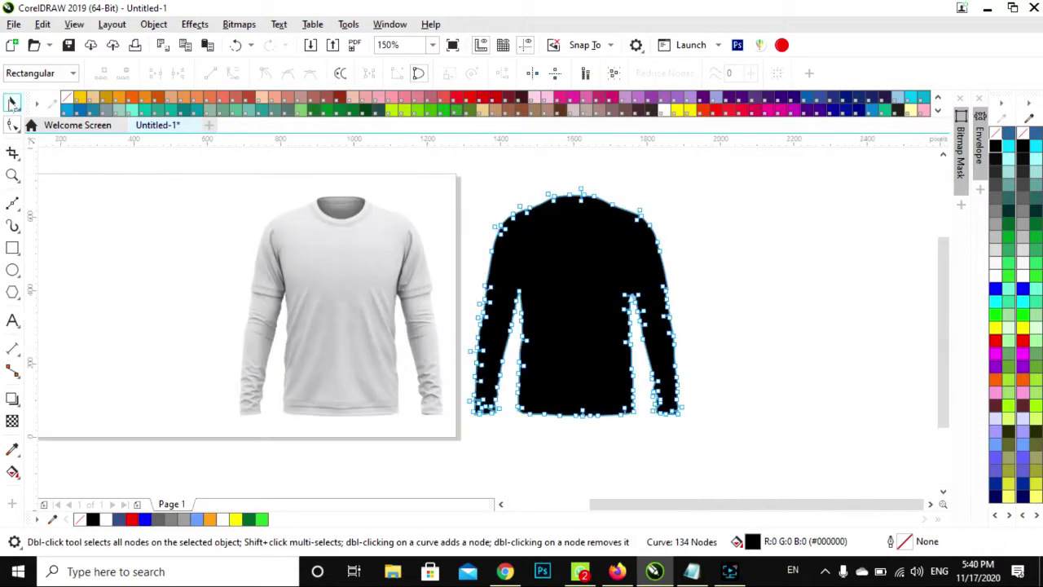
key("space")
left_click_drag(619, 326, 796, 312)
left_click(361, 329)
key("shift+Page_Up")
left_click(198, 519)
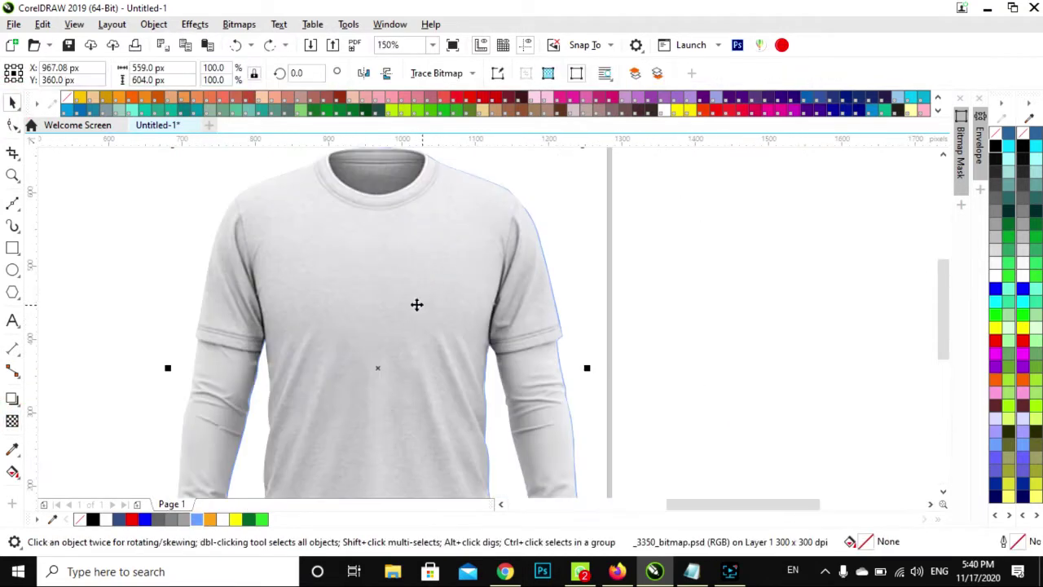
- Set the shirt photo's blend mode to Multiply so it takes the blue tint
left_click(198, 74)
left_click(190, 152)
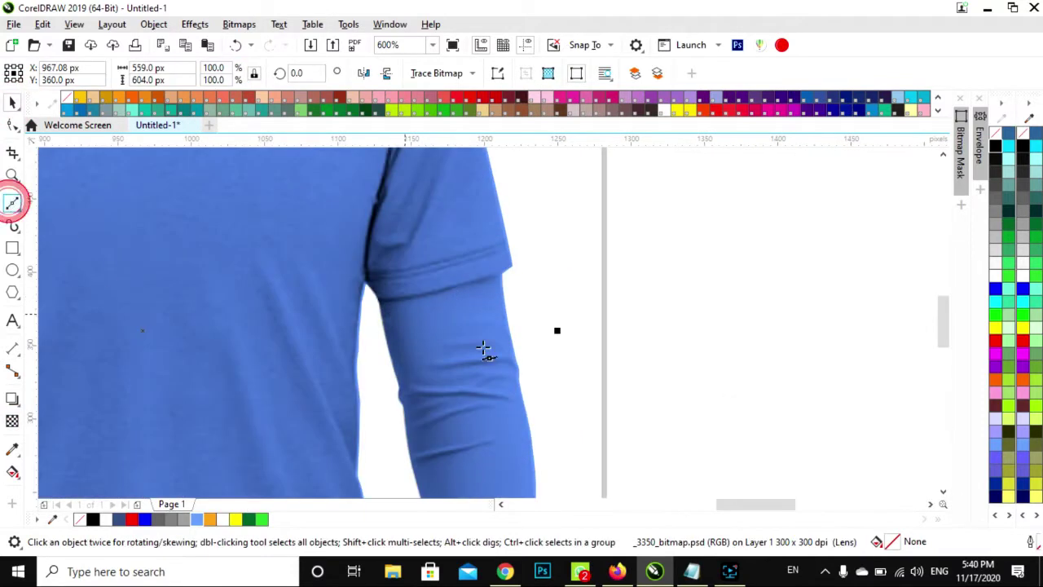
scroll(653, 196, "up", 1)
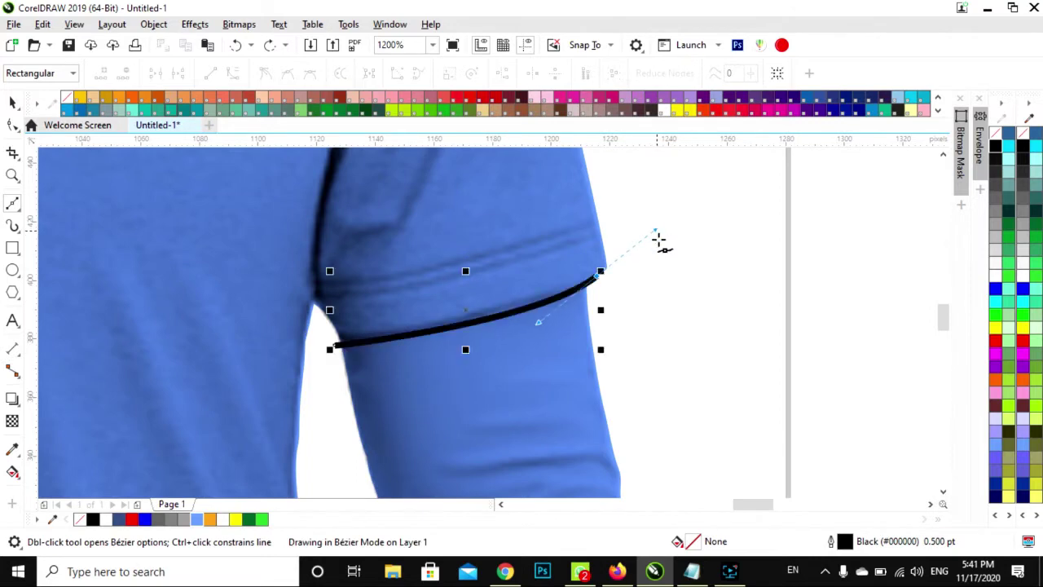
scroll(659, 241, "down", 4)
scroll(601, 380, "up", 1)
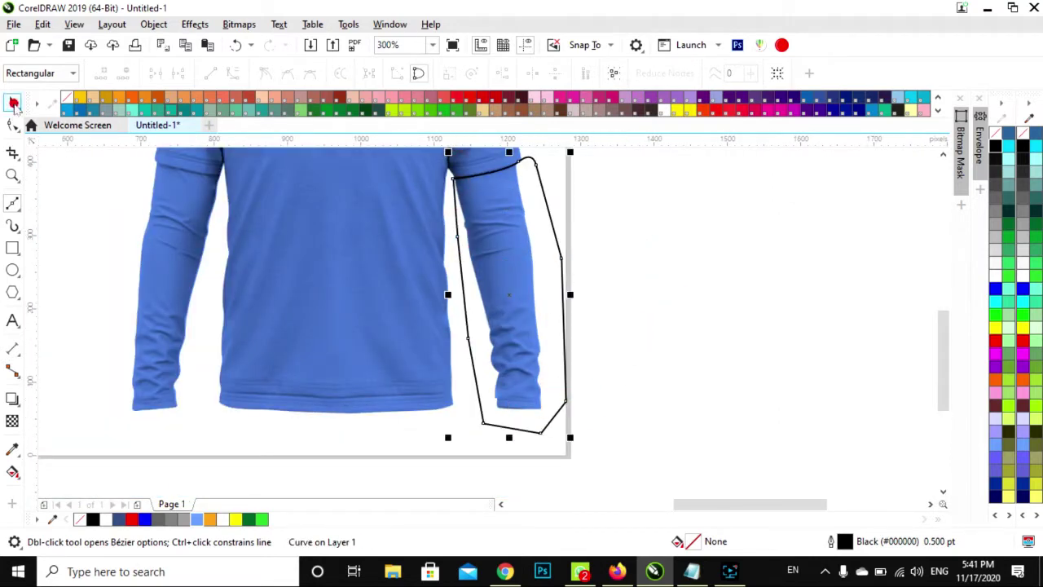
- Mirror the sleeve outline toward the left sleeve and move the cut right sleeve aside
left_click(14, 104)
left_click(337, 337, "shift")
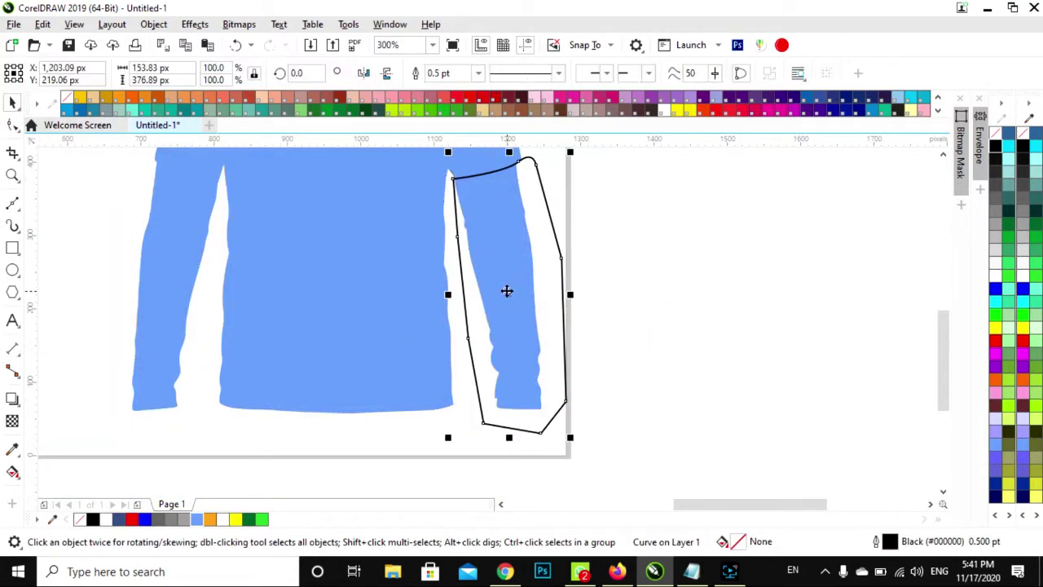
left_click_drag(559, 302, 401, 310)
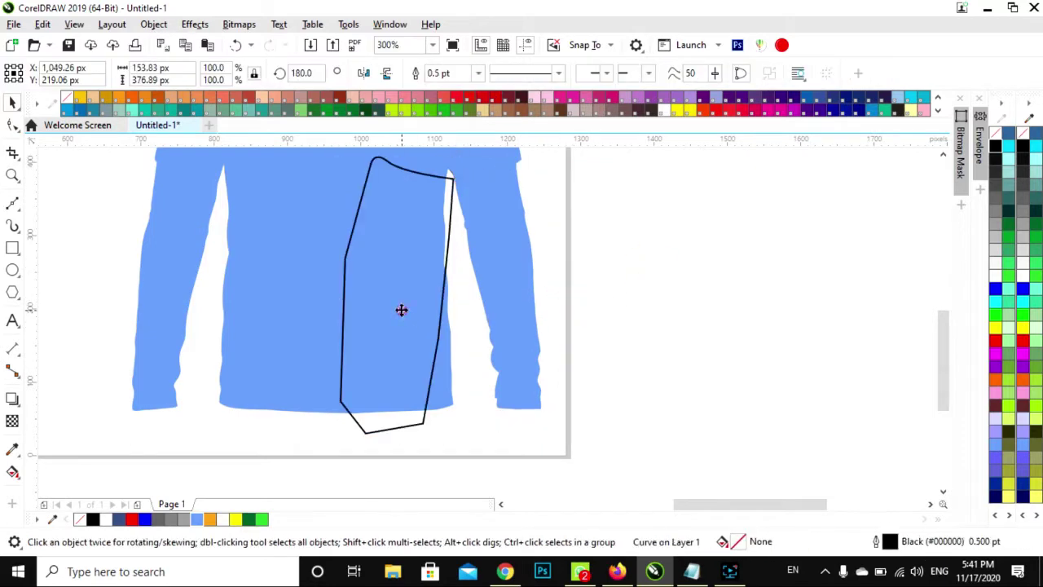
left_click_drag(497, 277, 693, 281)
scroll(353, 307, "up", 2)
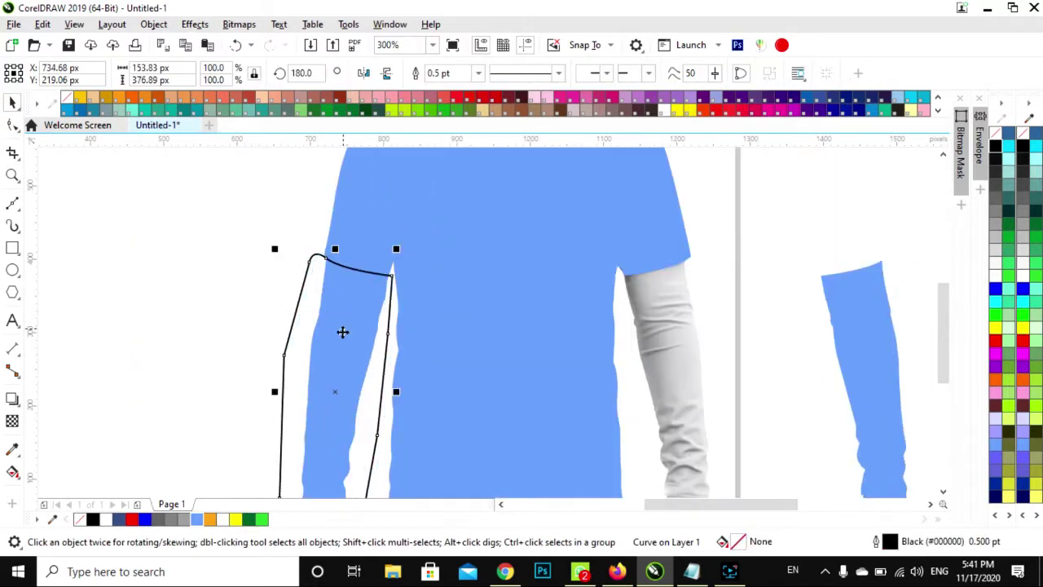
key("shift+Page_Down")
- Adjust the left sleeve outline's nodes to follow the photo's sleeve seam
scroll(342, 327, "up", 4)
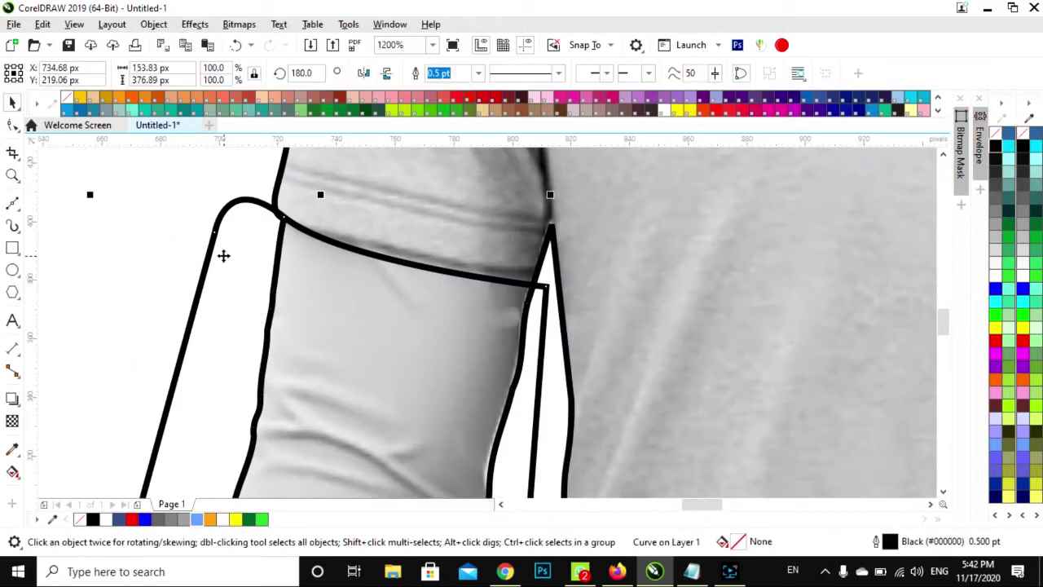
left_click(212, 269)
scroll(187, 313, "down", 2)
scroll(289, 252, "up", 4)
scroll(263, 284, "down", 8)
key("F10")
scroll(242, 217, "up", 5)
scroll(307, 286, "up", 3)
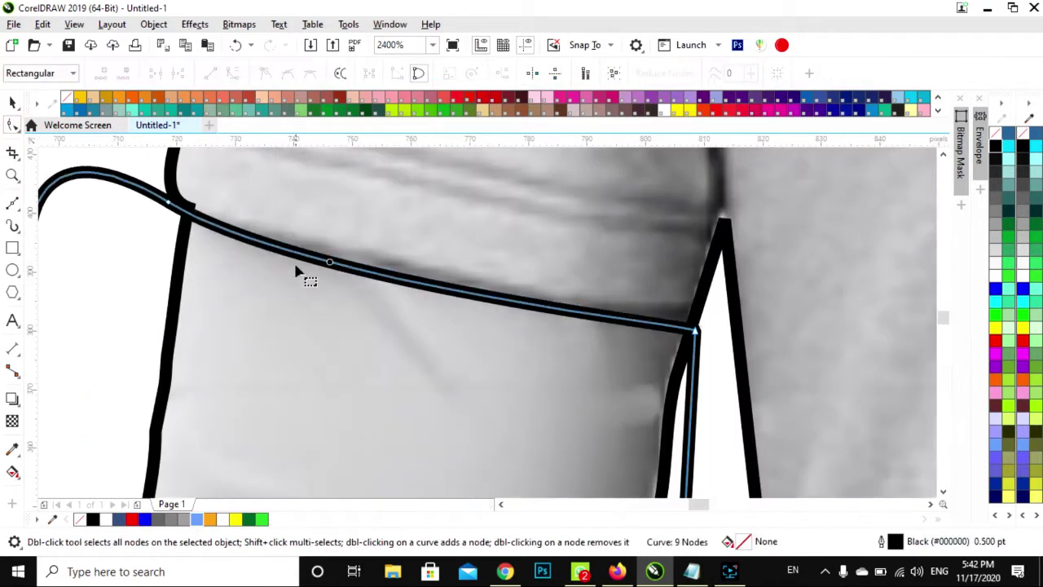
scroll(306, 285, "down", 3)
key("space")
scroll(319, 214, "down", 3)
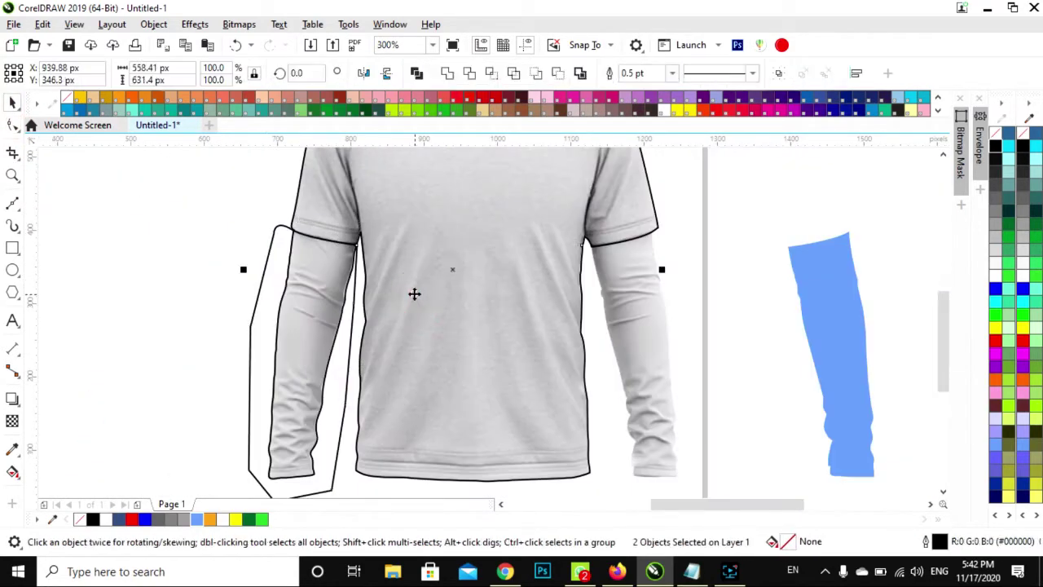
- Intersect the outline with the shirt to cut the left sleeve and move it aside
left_click(471, 75)
scroll(258, 342, "down", 2)
left_click_drag(257, 361, 152, 362)
left_click(367, 341)
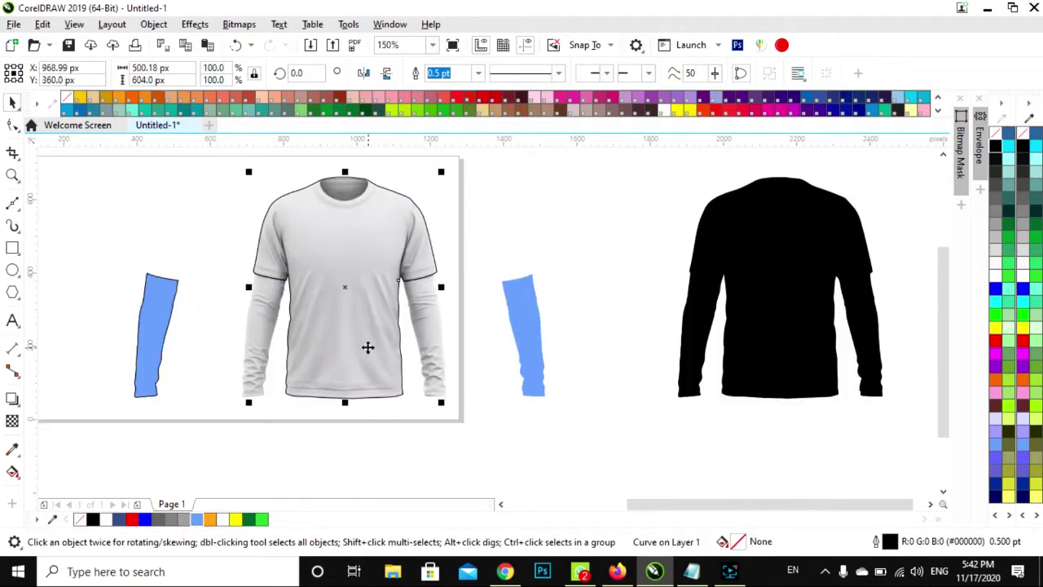
scroll(367, 341, "up", 2)
scroll(359, 296, "up", 2)
- Draw an ellipse over the collar opening and fit it to the neckline
left_click_drag(280, 236, 482, 366)
scroll(400, 302, "up", 2)
left_click(676, 343)
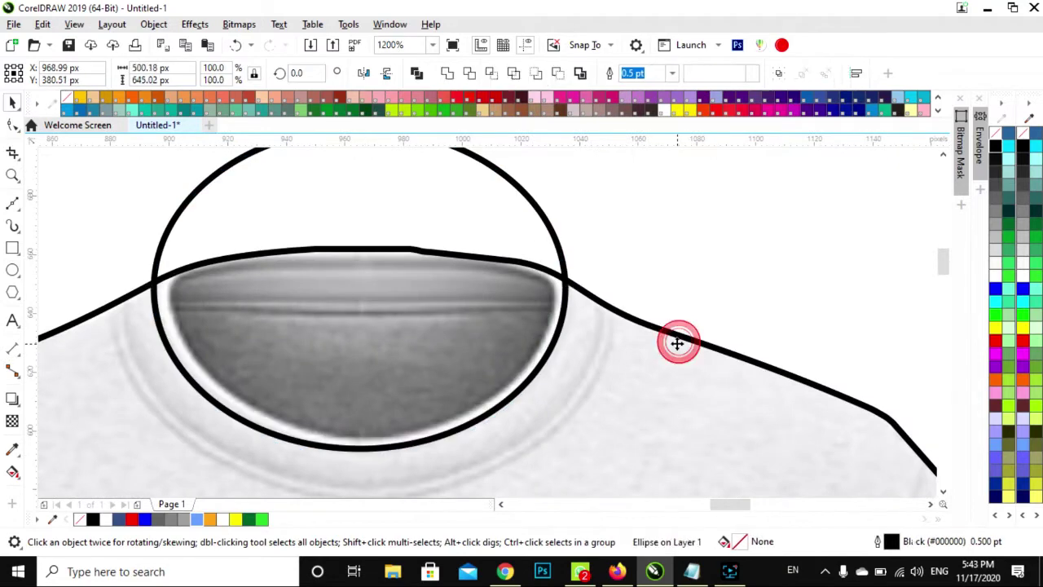
scroll(653, 268, "down", 2)
scroll(531, 344, "up", 2)
left_click_drag(531, 345, 310, 186)
scroll(361, 286, "up", 2)
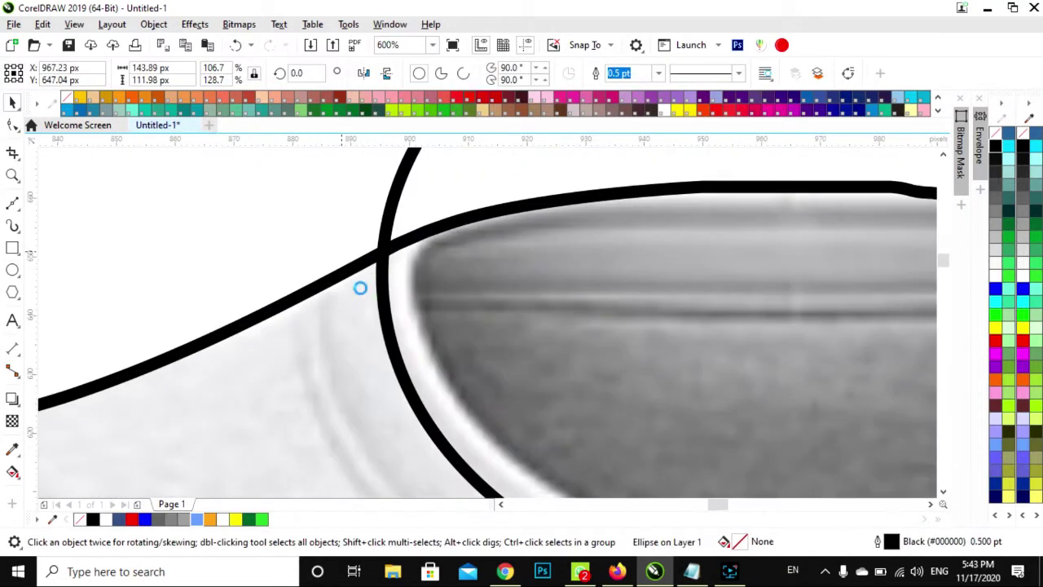
scroll(305, 291, "down", 2)
- Fine-tune the ellipse's height and width with its handles to match the collar rim
left_click_drag(419, 187, 419, 186)
scroll(461, 376, "down", 1)
scroll(460, 376, "up", 2)
left_click_drag(420, 320, 420, 342)
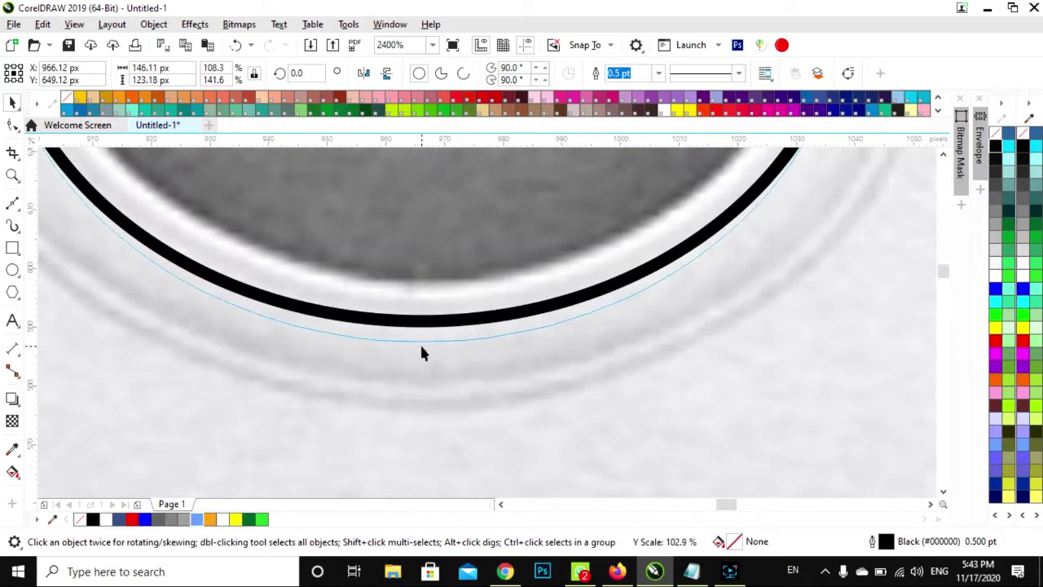
scroll(441, 338, "down", 1)
scroll(404, 300, "down", 1)
left_click_drag(582, 216, 592, 196)
scroll(494, 419, "up", 1)
left_click_drag(482, 408, 483, 397)
left_click_drag(711, 200, 706, 199)
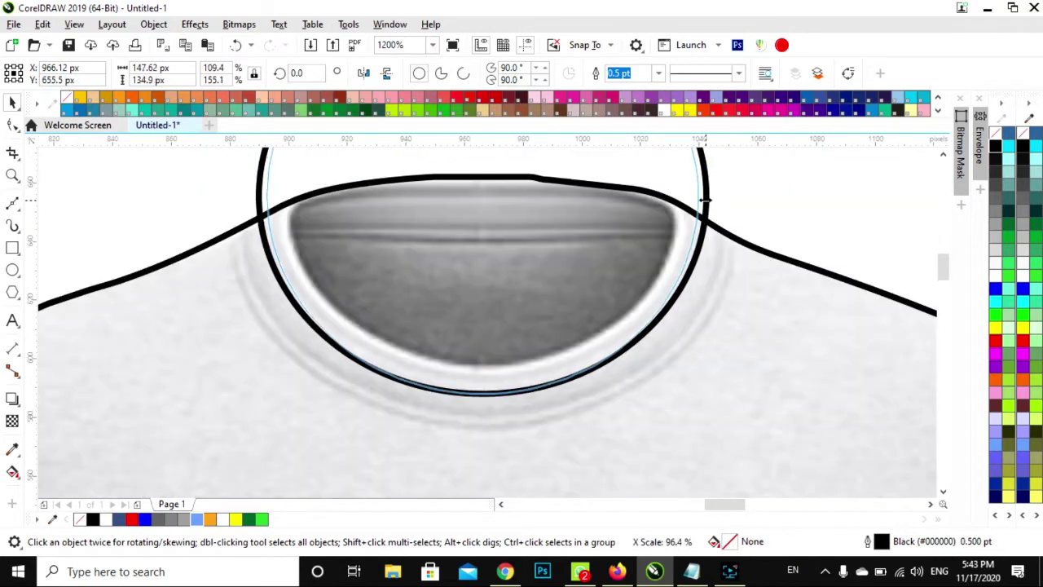
scroll(531, 293, "down", 1)
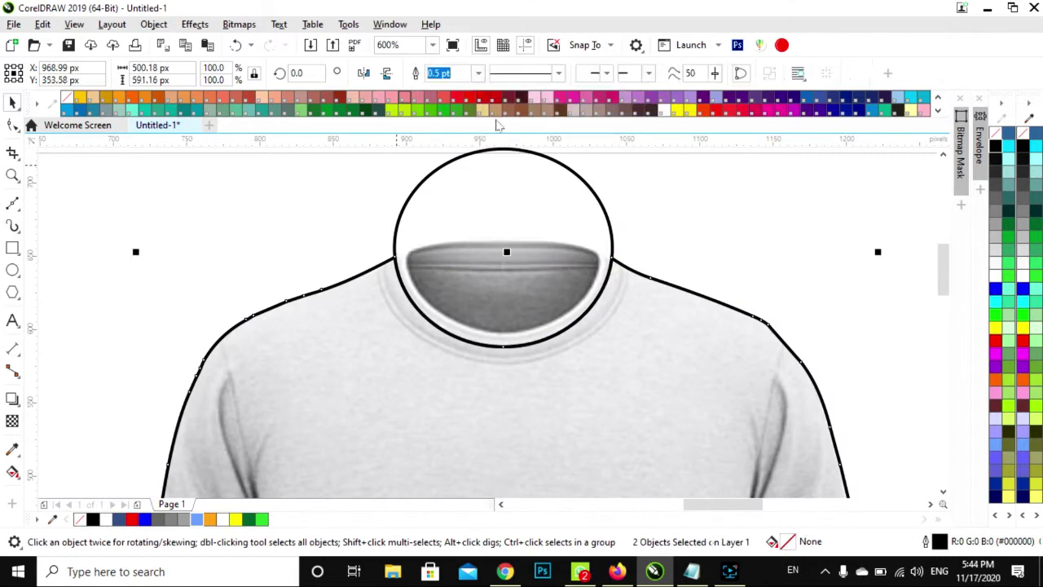
scroll(454, 269, "up", 1)
- Draw a triangular curve inside the neck and bend its right side along the collar
key("F5")
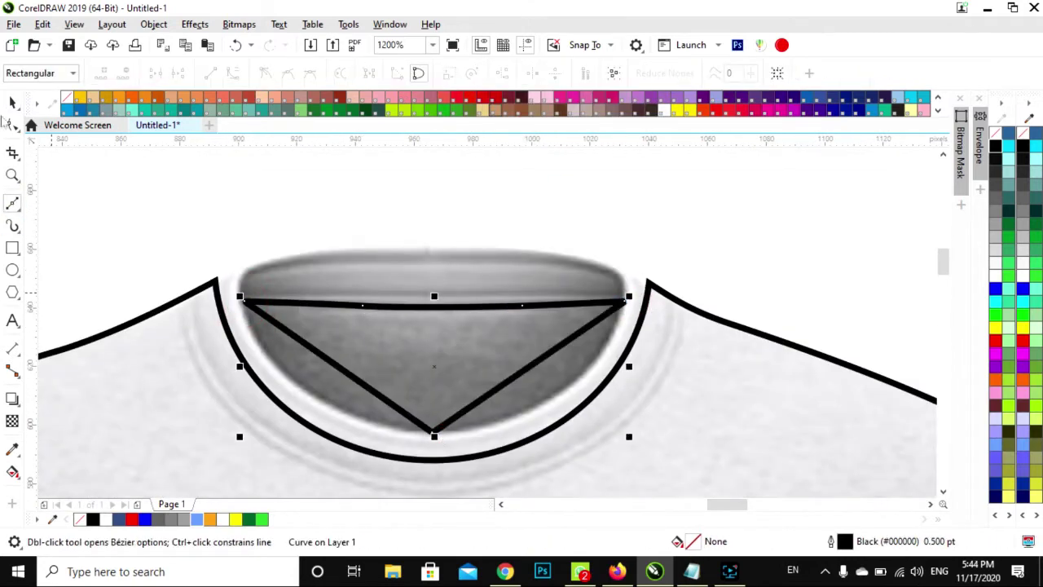
left_click(12, 124)
left_click_drag(530, 385, 552, 400)
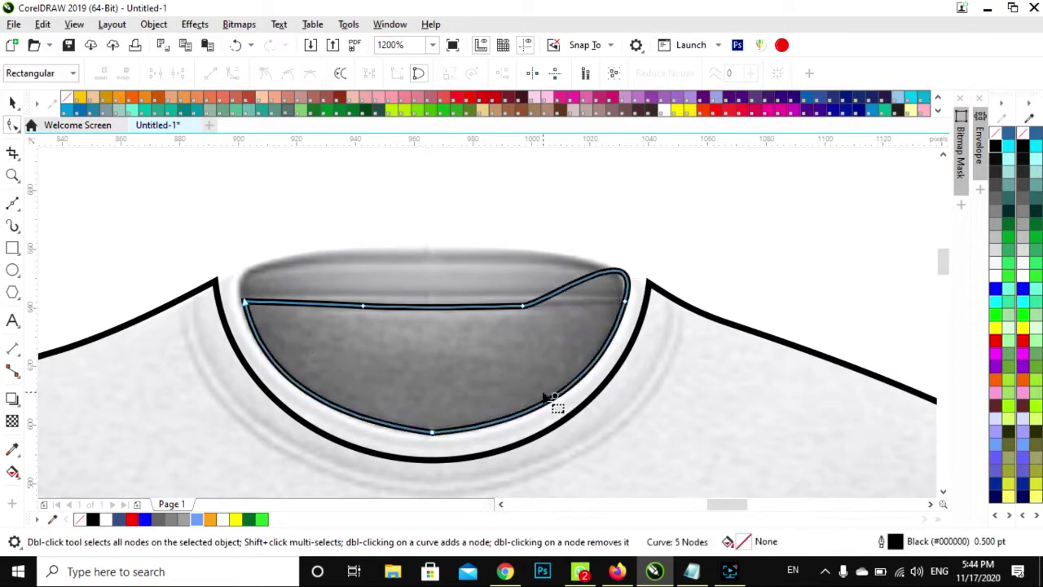
scroll(613, 290, "up", 2)
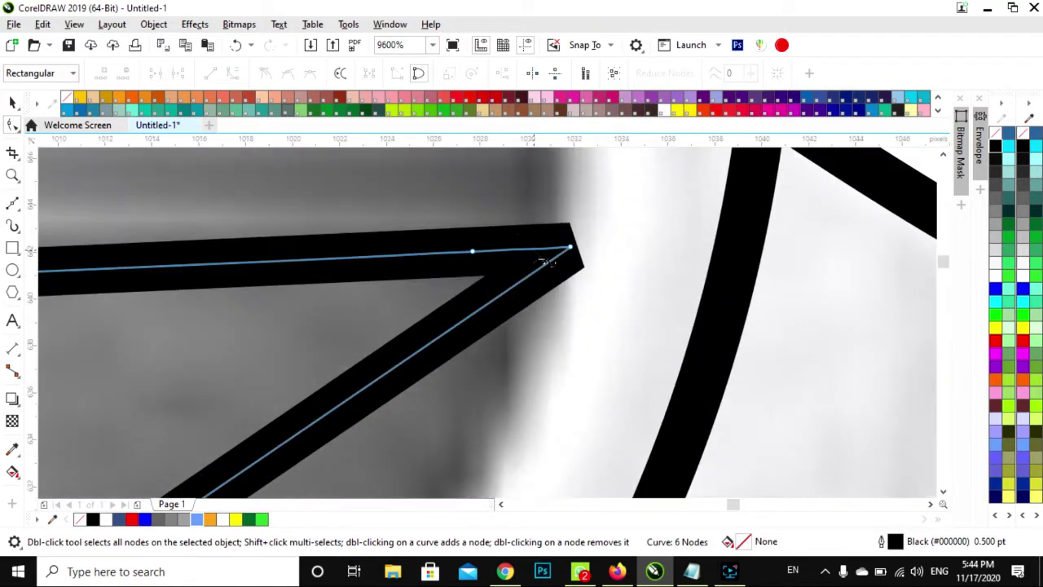
left_click(656, 305)
scroll(459, 315, "down", 2)
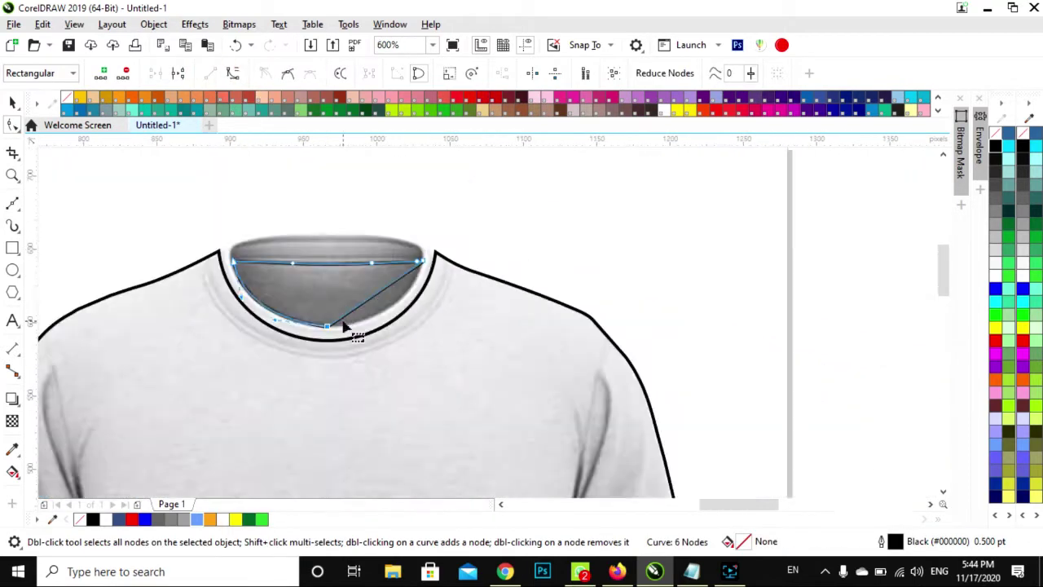
- Curve the inner shape's lower-left side with added nodes so it hugs the neckline
scroll(352, 319, "up", 2)
scroll(433, 280, "down", 2)
scroll(531, 349, "up", 3)
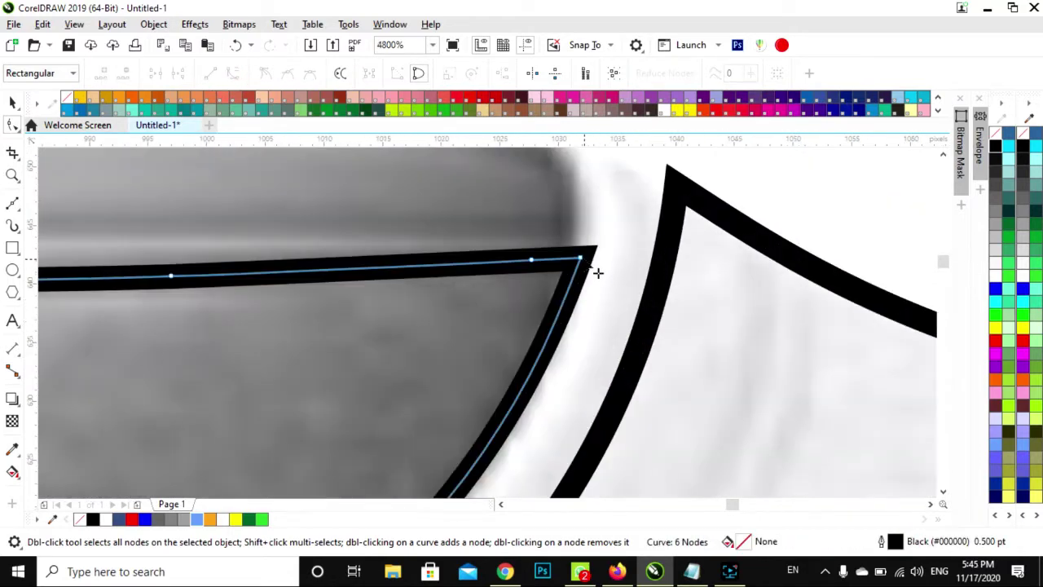
scroll(598, 272, "down", 2)
left_click(460, 379)
double_click(336, 392)
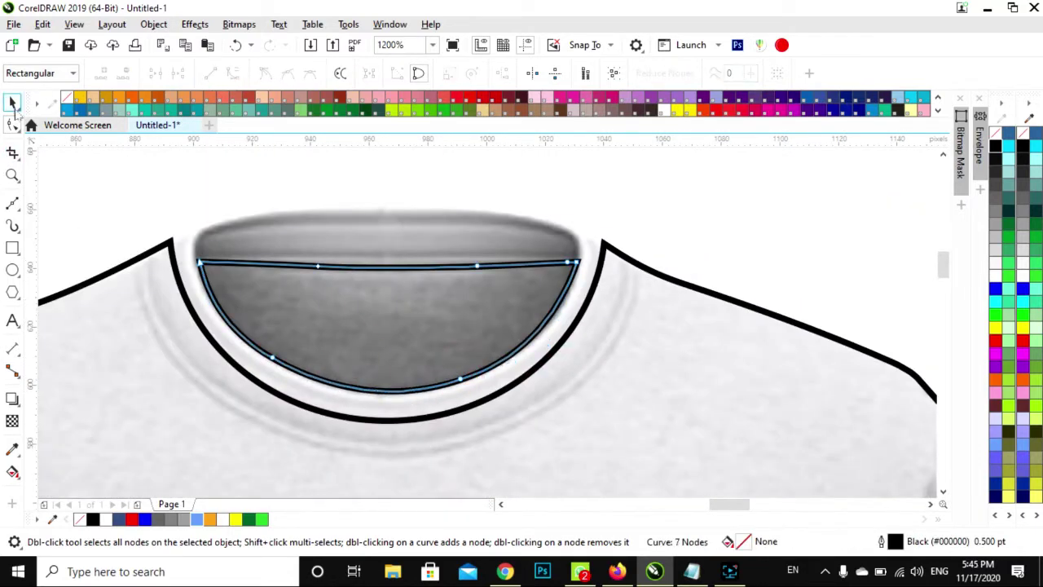
key("space")
key("F4")
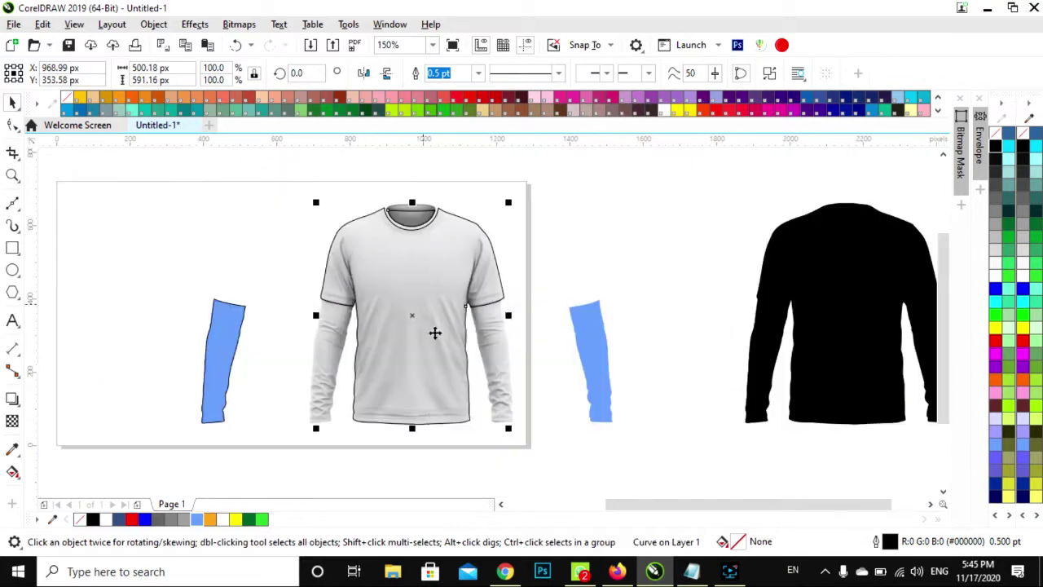
- Outline the shirt's bottom hem band with the Bézier tool
scroll(392, 408, "up", 2)
left_click(12, 203)
scroll(82, 260, "up", 1)
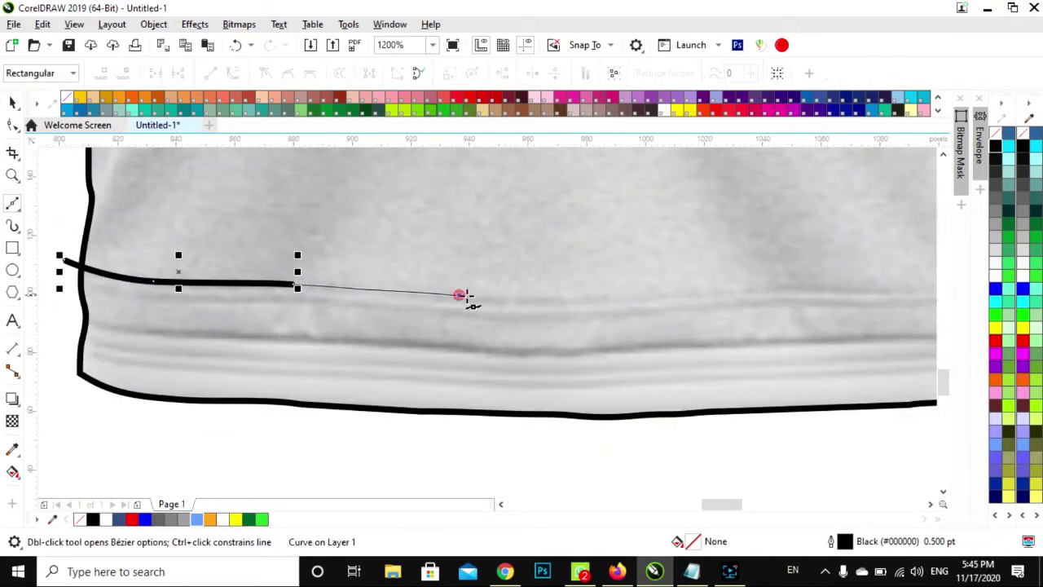
scroll(458, 296, "down", 2)
scroll(337, 326, "up", 2)
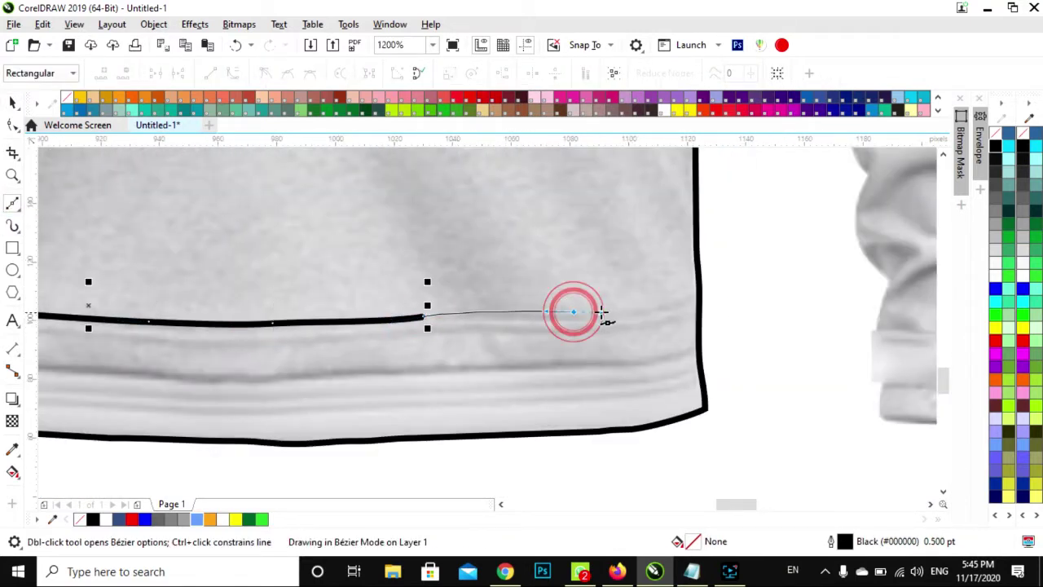
left_click(744, 277)
scroll(743, 277, "down", 2)
left_click(761, 371)
left_click(591, 397)
key("space")
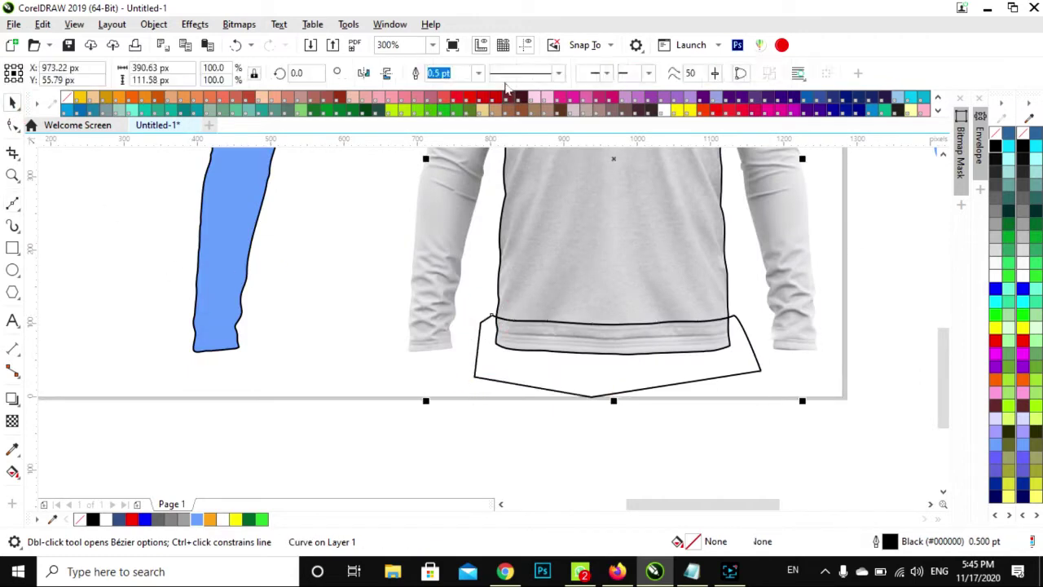
- Fill the shirt body navy blue (R61 G83 B130) from the palette
scroll(561, 380, "down", 2)
left_click(536, 256)
scroll(500, 277, "up", 1)
left_click_drag(119, 520, 354, 350)
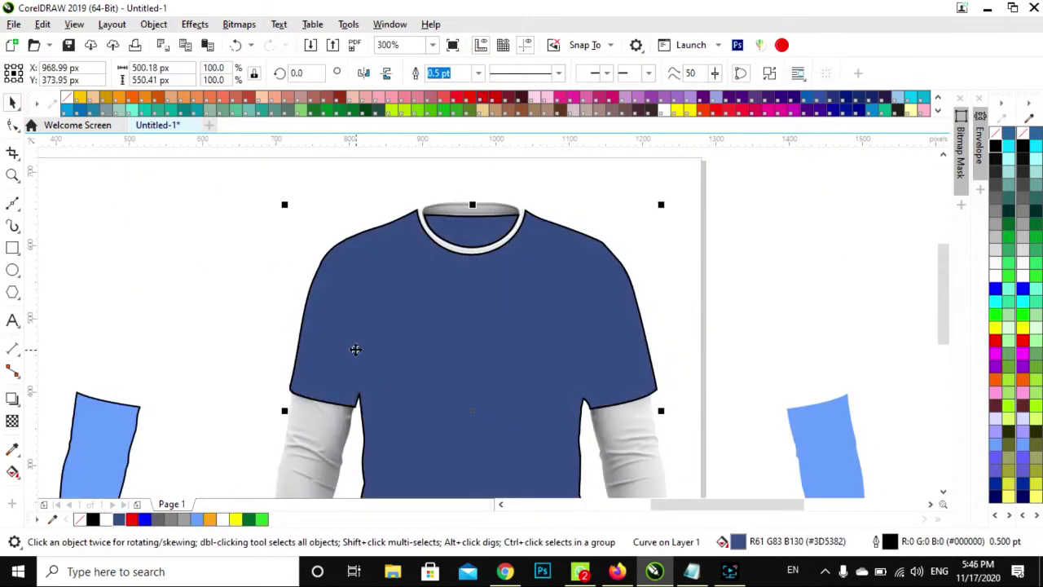
scroll(486, 299, "down", 1)
scroll(489, 340, "up", 1)
scroll(479, 368, "down", 1)
key("Escape")
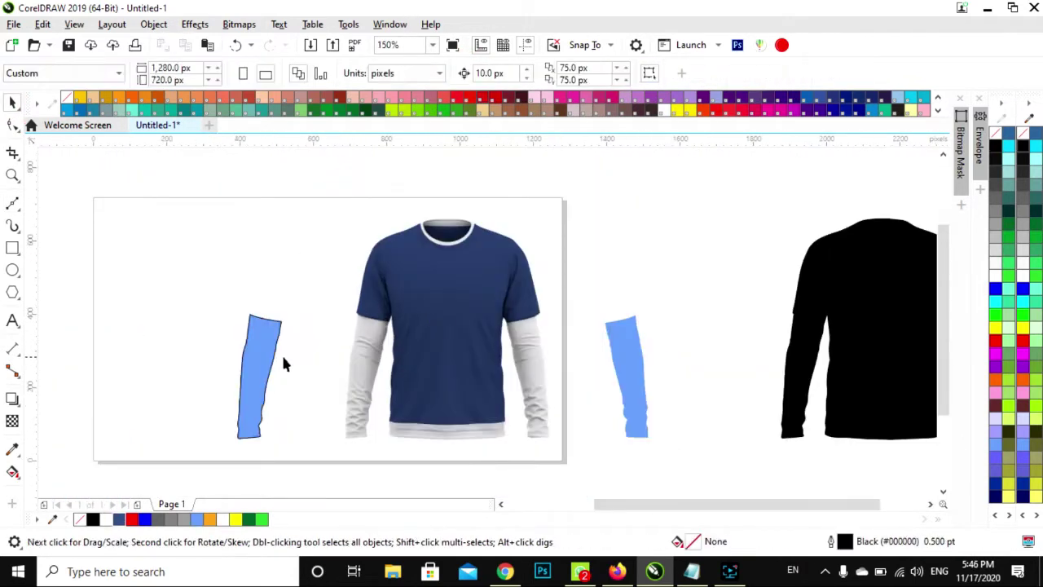
left_click(724, 363)
- Zoom in on the Your Name logo and select the Name lettering
scroll(351, 232, "down", 2)
left_click(350, 233)
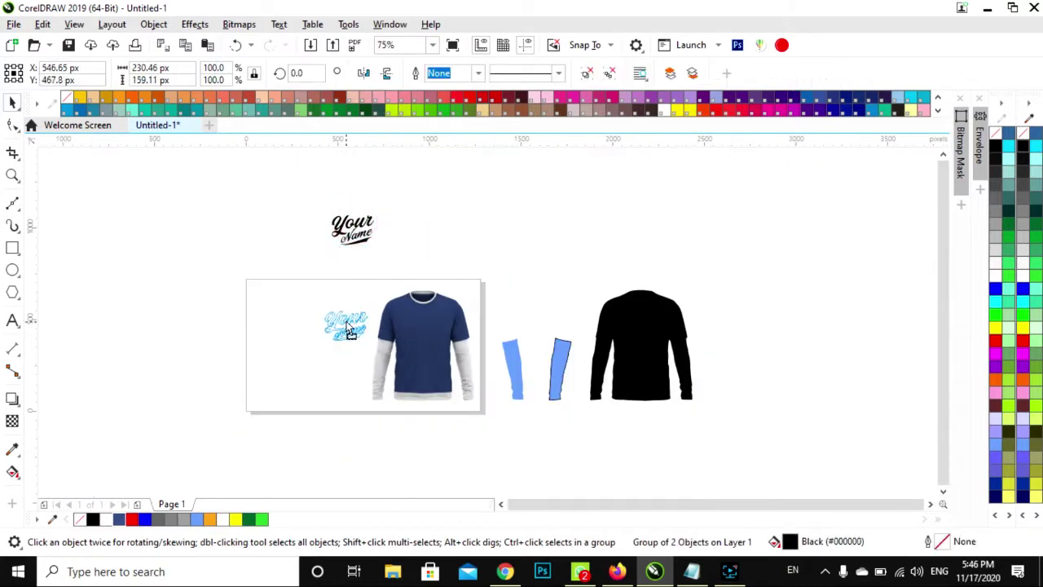
key("shift+F2")
scroll(247, 393, "up", 2)
left_click(375, 435, "ctrl")
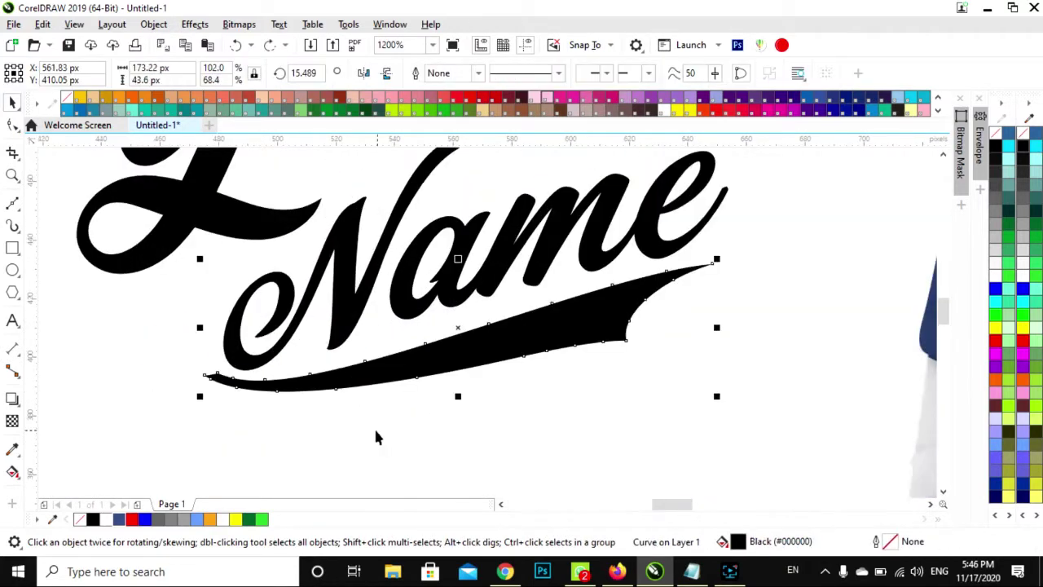
key("F5")
scroll(261, 342, "up", 1)
left_click(12, 100)
key("F5")
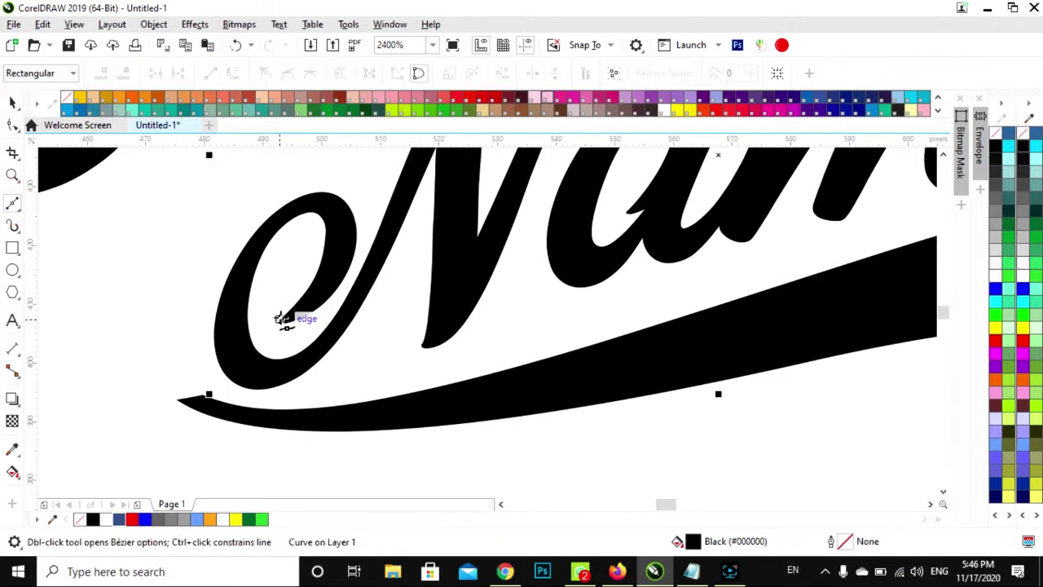
- Draw a closed shape along the e's stroke and select its nodes
scroll(218, 416, "up", 2)
left_click(205, 408)
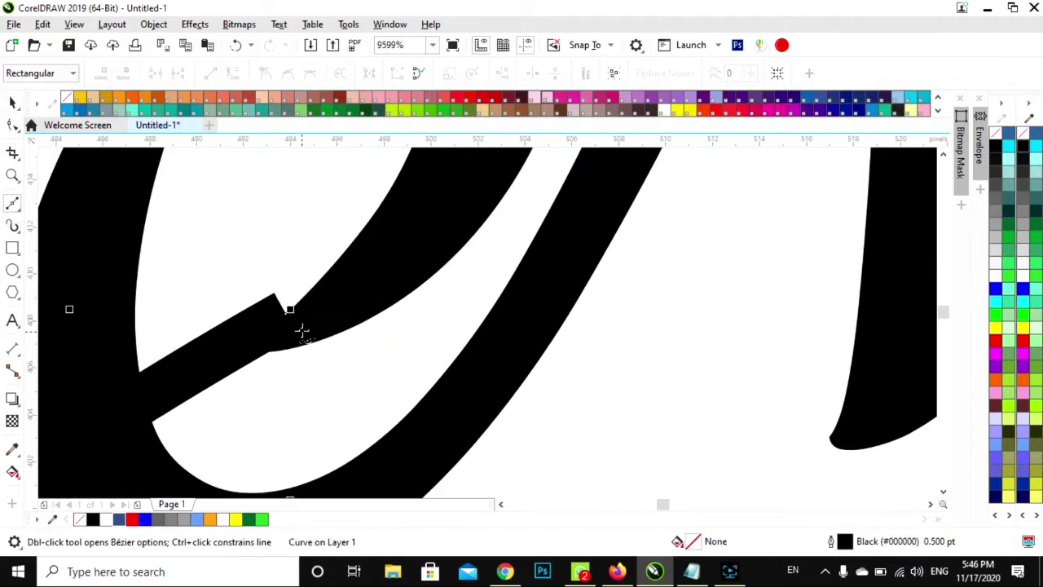
left_click(285, 309)
scroll(284, 326, "down", 2)
left_click(12, 104)
scroll(202, 194, "up", 1)
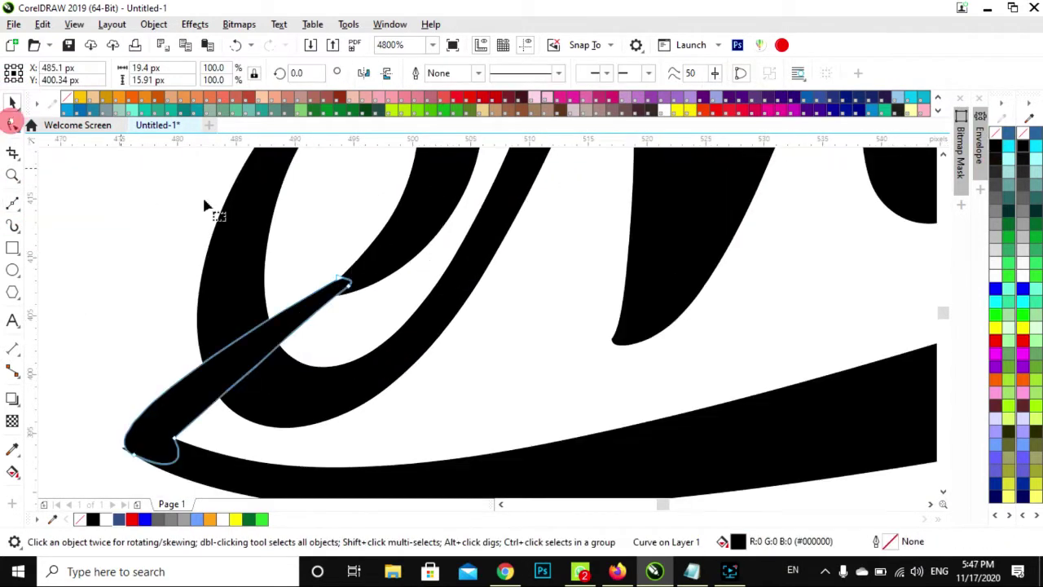
scroll(244, 244, "up", 1)
key("F10")
left_click_drag(326, 271, 425, 199)
scroll(237, 326, "down", 1)
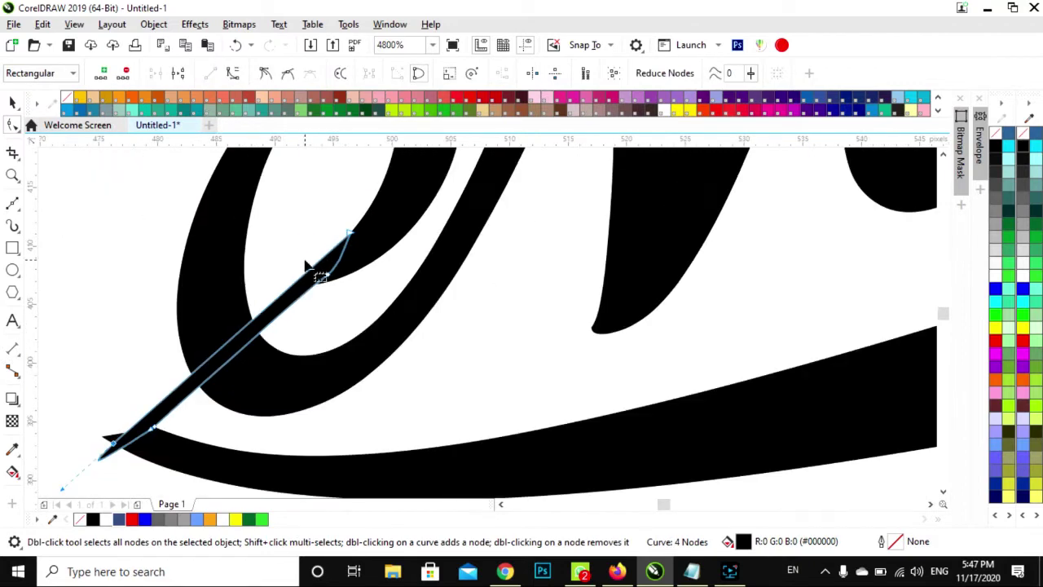
key("space")
- Draw another curve and give it a 0.75 pt outline
key("F5")
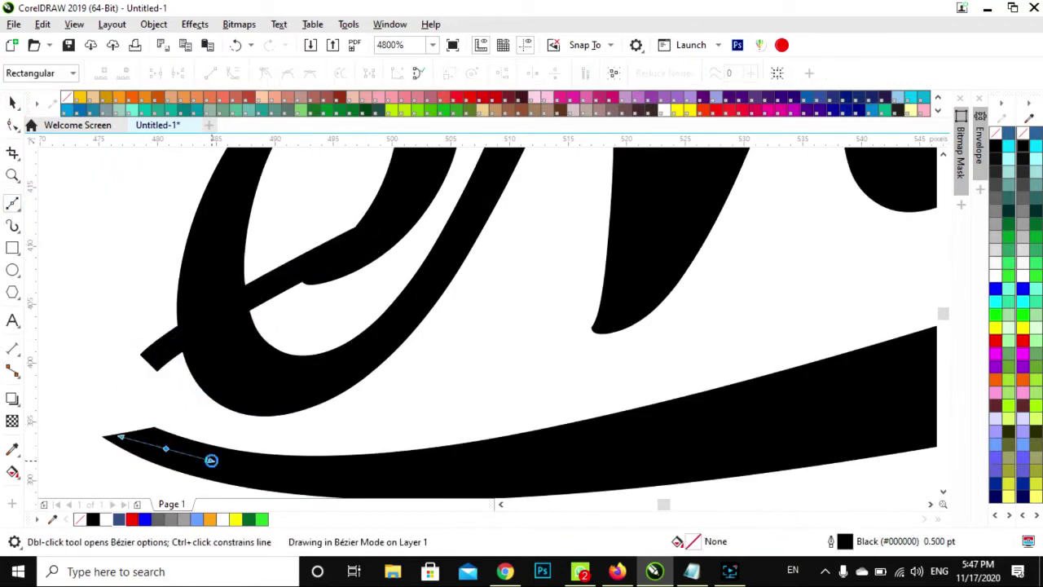
key("F10")
scroll(395, 342, "down", 2)
key("space")
left_click(479, 73)
left_click(443, 139)
scroll(373, 334, "down", 1)
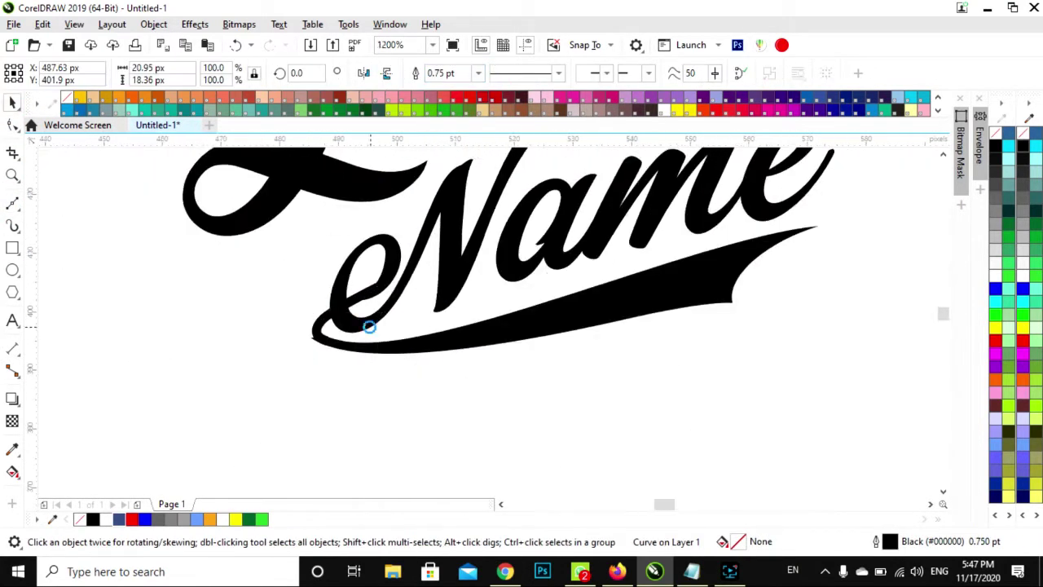
scroll(307, 327, "up", 2)
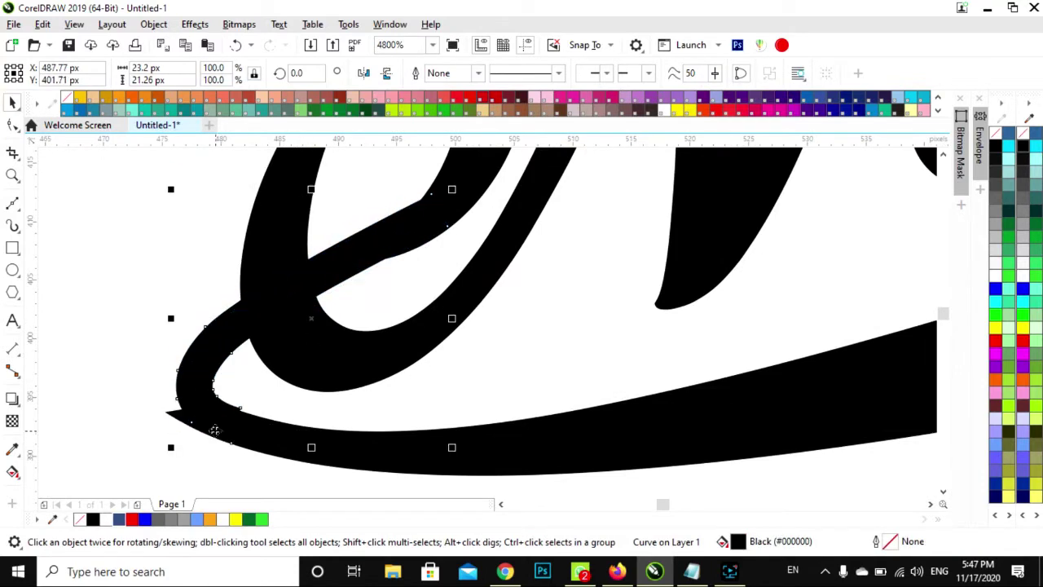
scroll(269, 434, "up", 1)
scroll(244, 436, "down", 2)
- Edit the curve's nodes, selecting the node at the swoosh's left tip
key("F10")
scroll(279, 359, "up", 2)
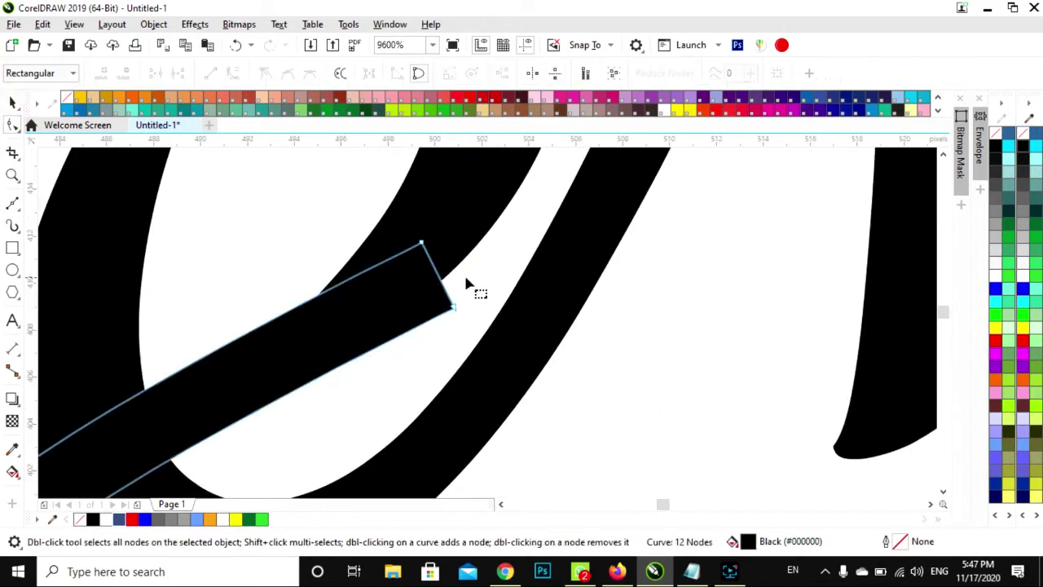
scroll(430, 302, "down", 2)
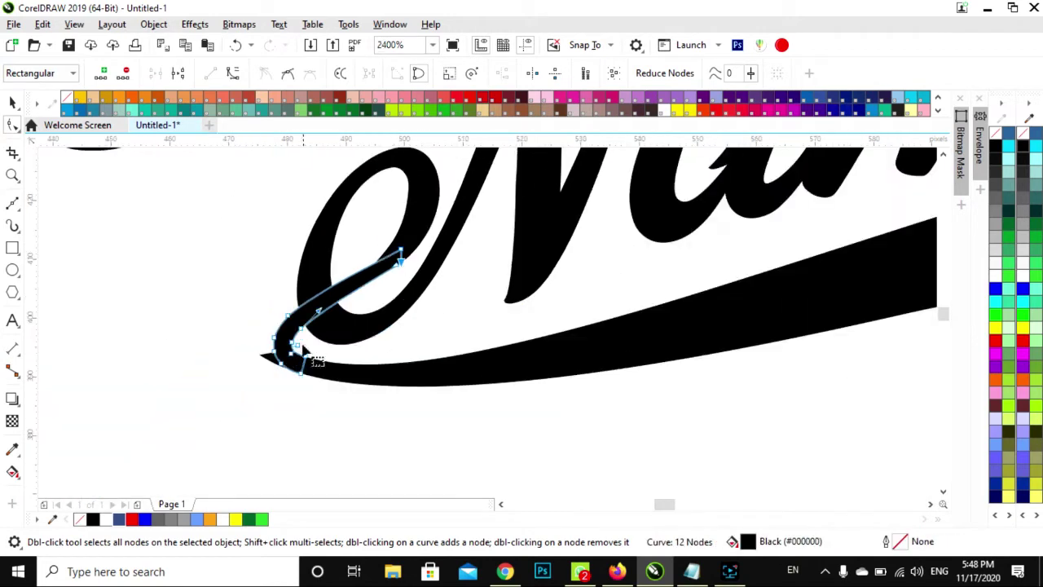
scroll(326, 400, "up", 1)
left_click(255, 358)
scroll(253, 366, "up", 1)
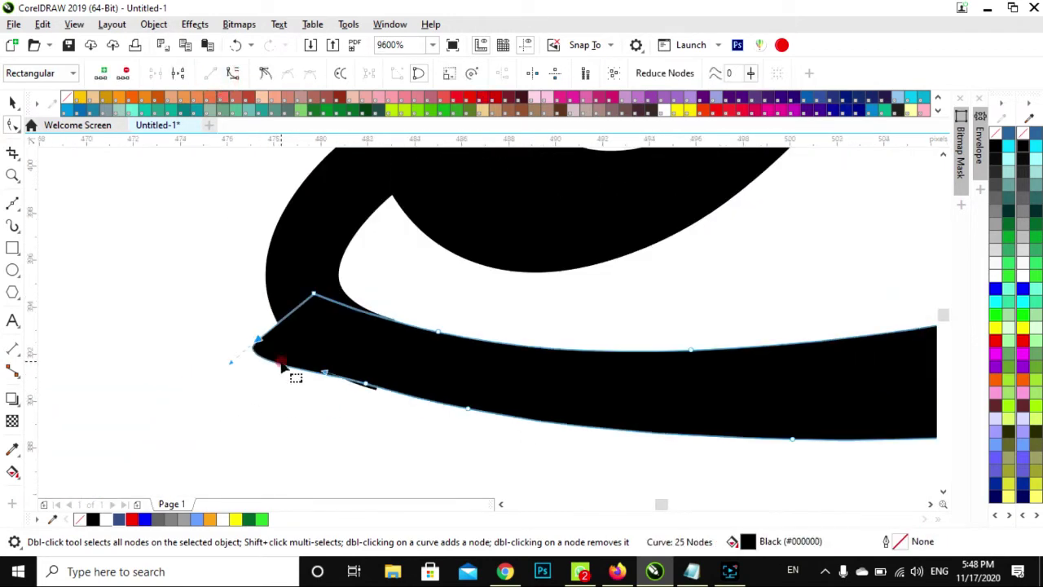
scroll(378, 405, "up", 2)
scroll(424, 392, "down", 1)
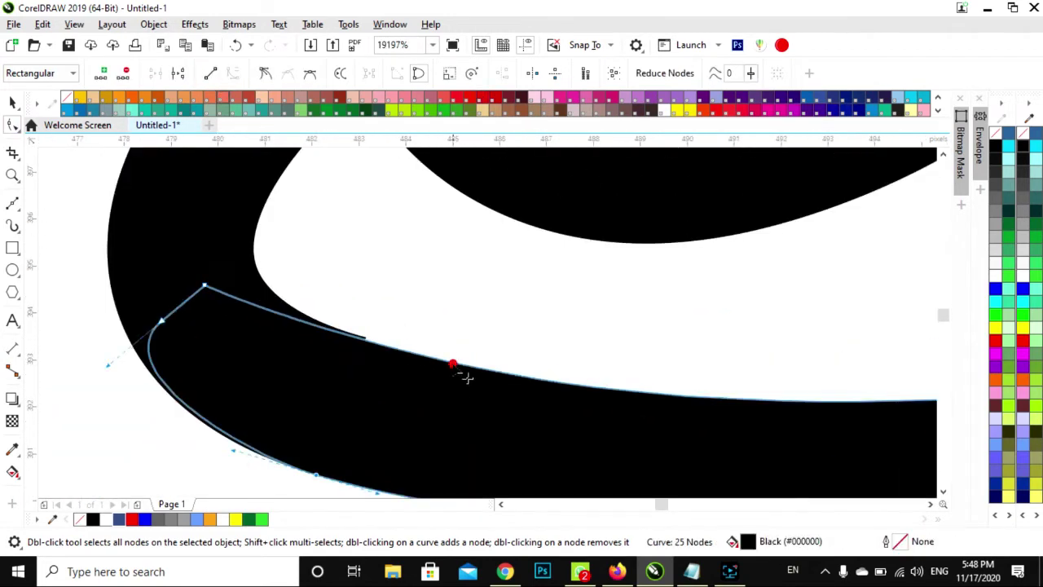
scroll(479, 375, "down", 3)
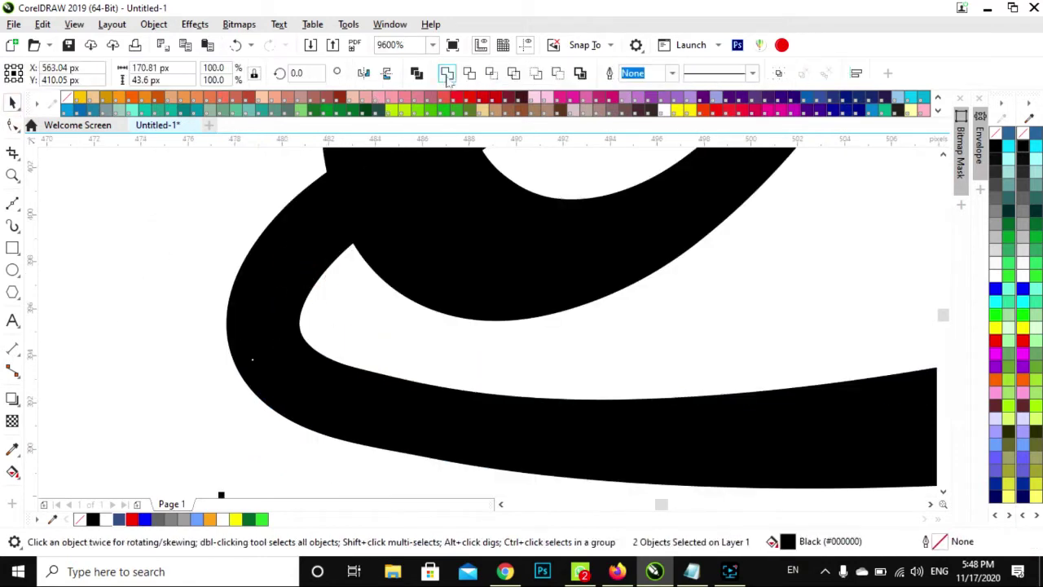
- Combine the lettering shapes with Ctrl+L and reselect the Your Name lettering
left_click(447, 72)
key("F10")
scroll(217, 321, "up", 1)
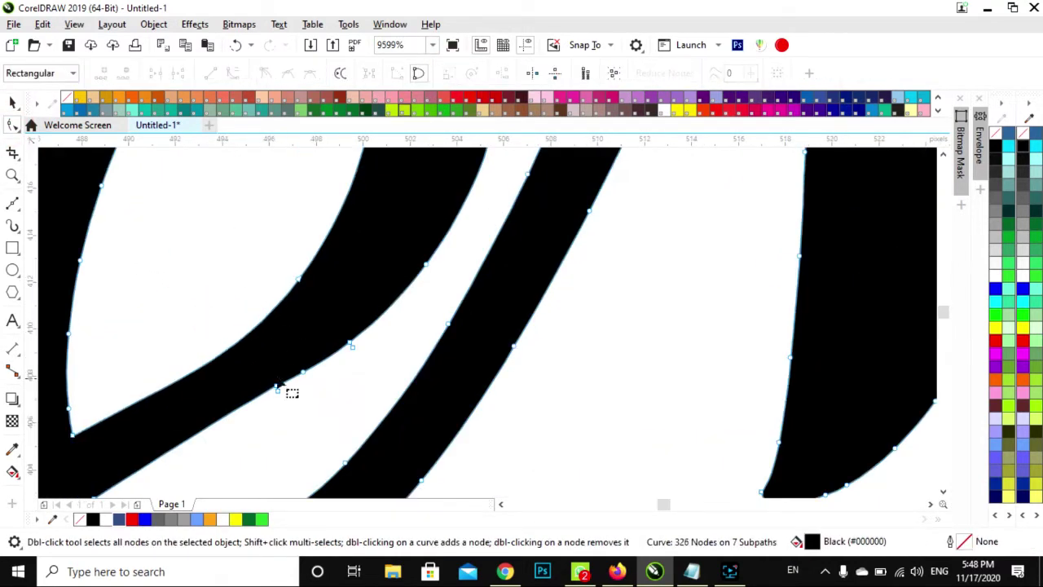
scroll(292, 392, "down", 2)
key("space")
scroll(261, 392, "down", 3)
scroll(287, 318, "up", 1)
left_click(287, 318, "shift")
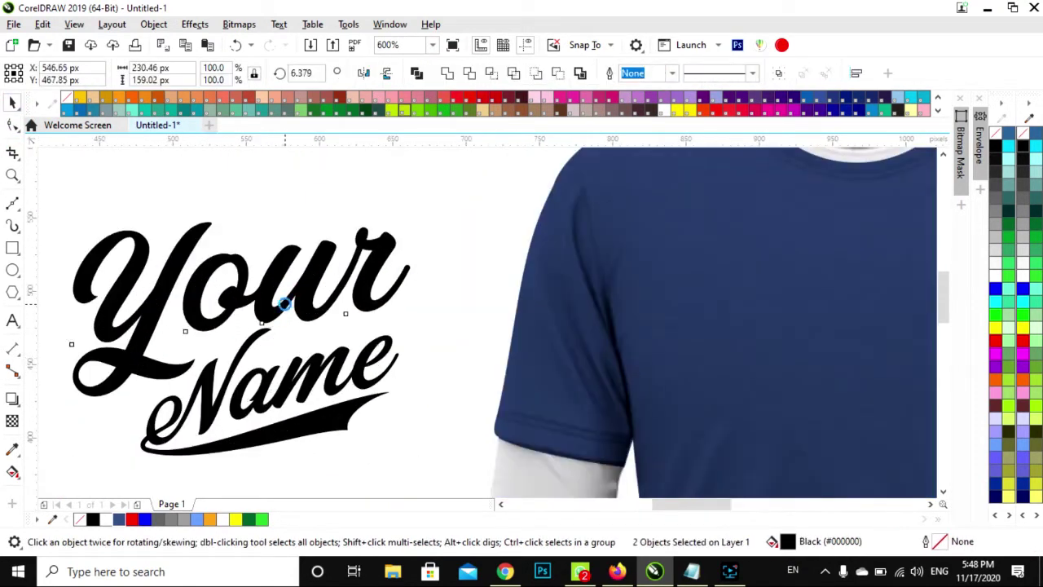
- Move the Your Name lettering onto the shirt chest, fill it white, and group it
scroll(284, 303, "down", 3)
left_click_drag(279, 354, 570, 342)
left_click(996, 276)
scroll(430, 330, "up", 2)
left_click(430, 330, "shift")
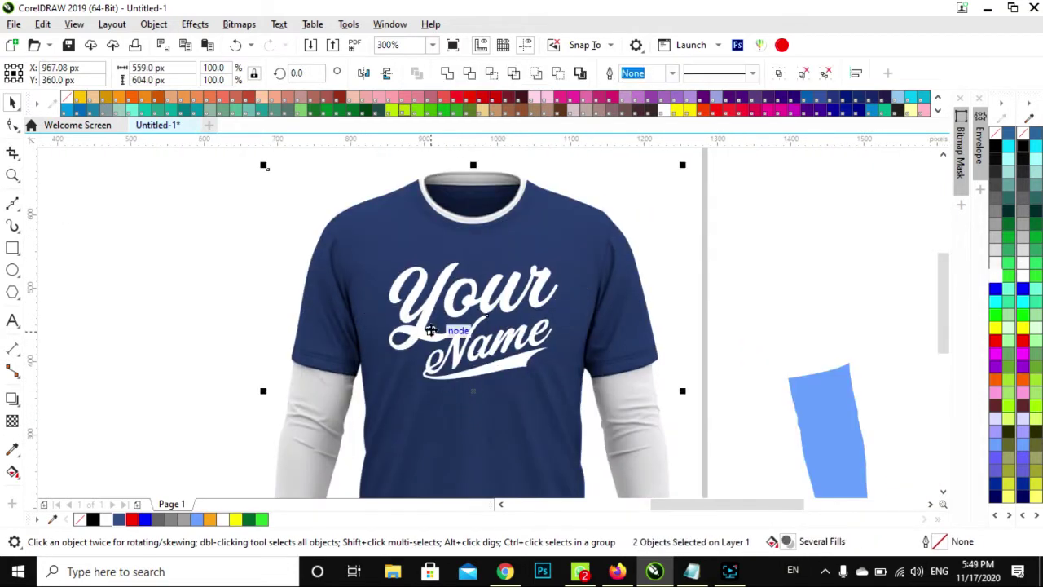
key("ctrl+g")
- Make a black copy of the lettering, shrink it, and place it on the sleeve
left_click(443, 374)
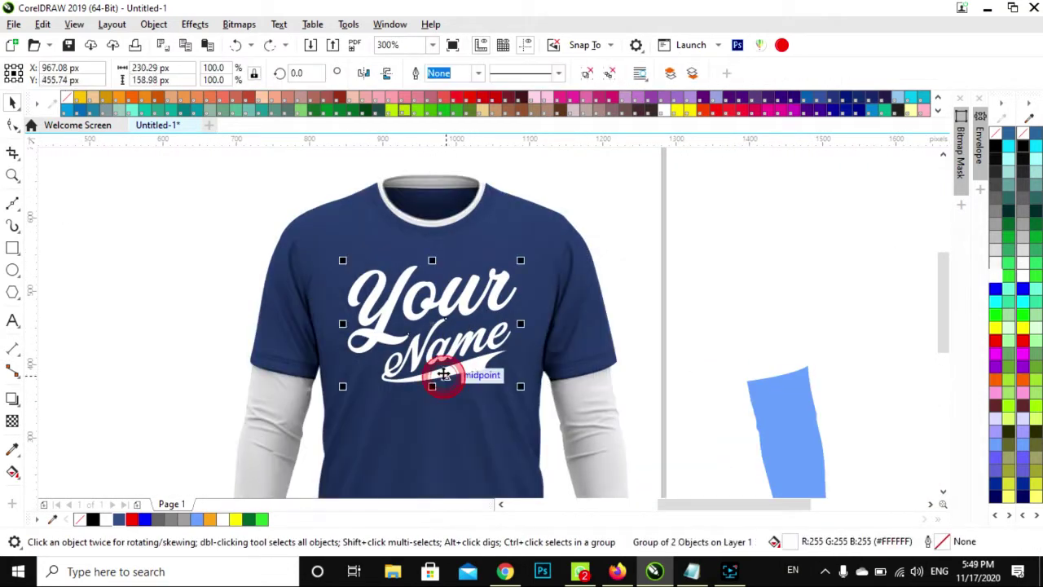
left_click_drag(777, 277, 779, 279)
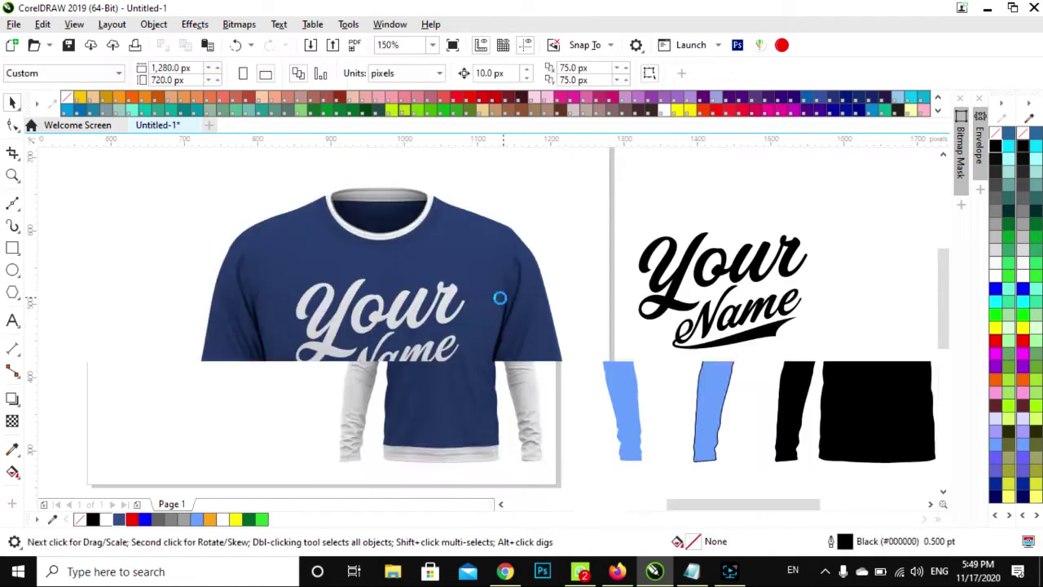
scroll(812, 229, "up", 2)
left_click(676, 302)
mouse_move(813, 229)
left_mouse_down()
mouse_move(733, 269)
mouse_move(620, 269)
left_mouse_up()
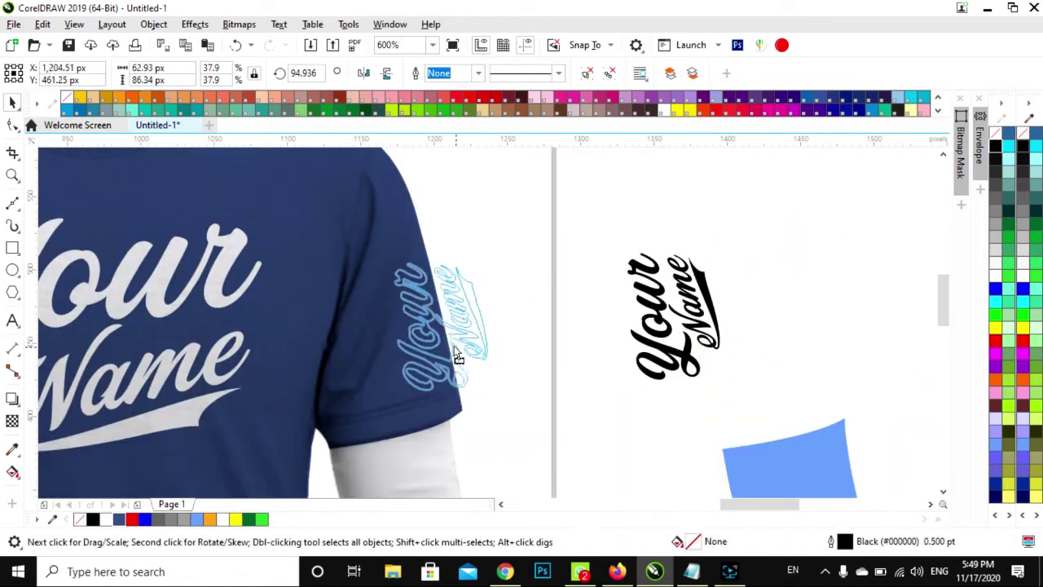
left_click_drag(648, 301, 432, 322)
scroll(527, 372, "down", 2)
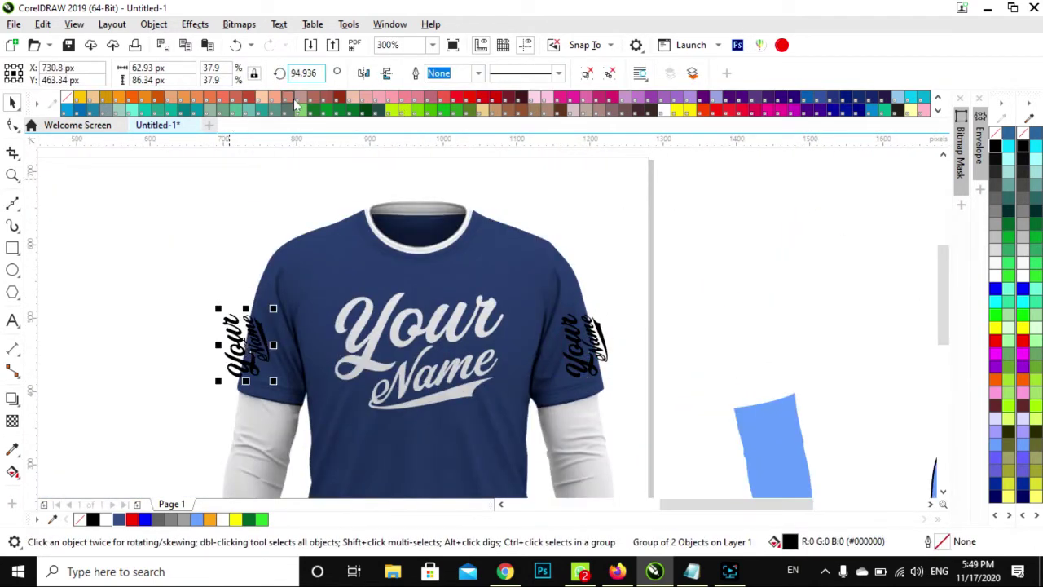
scroll(250, 361, "up", 2)
- Rotate the sleeve lettering to follow the sleeve, then reselect the shirt
left_click(239, 334)
left_click_drag(291, 260, 296, 402)
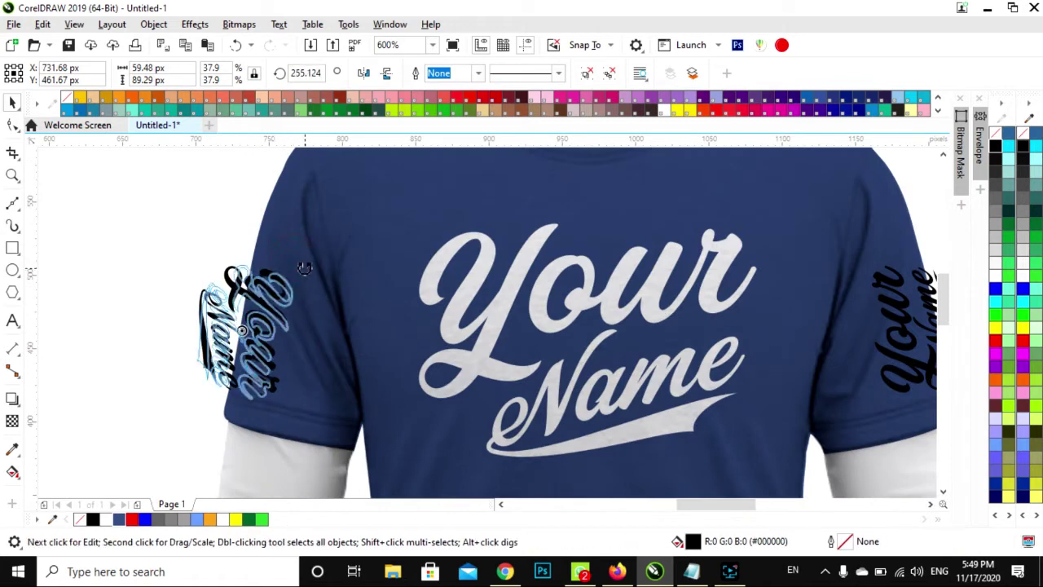
scroll(296, 403, "down", 1)
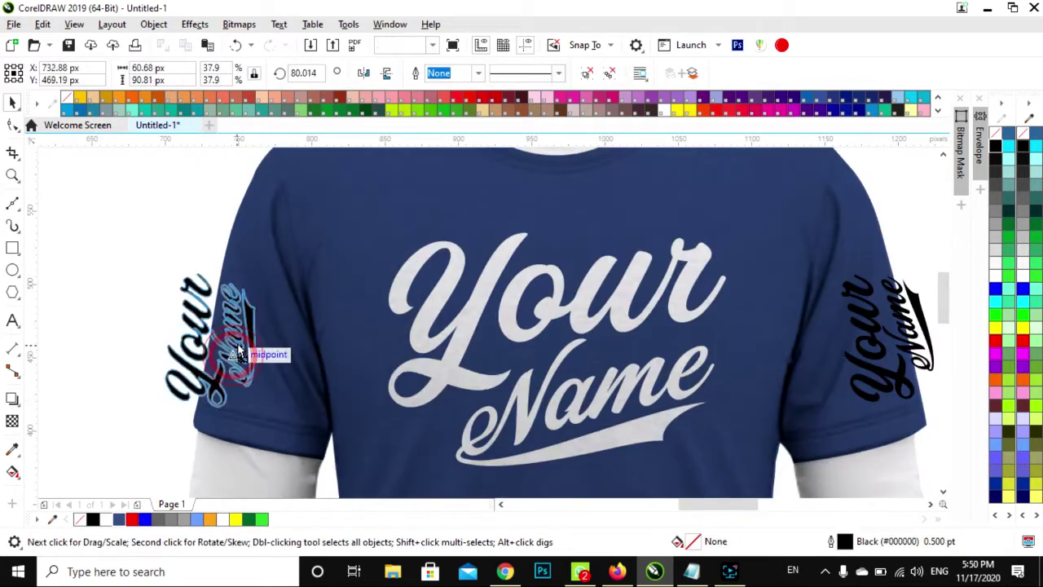
left_click(256, 361)
scroll(428, 383, "down", 1)
left_click(428, 383)
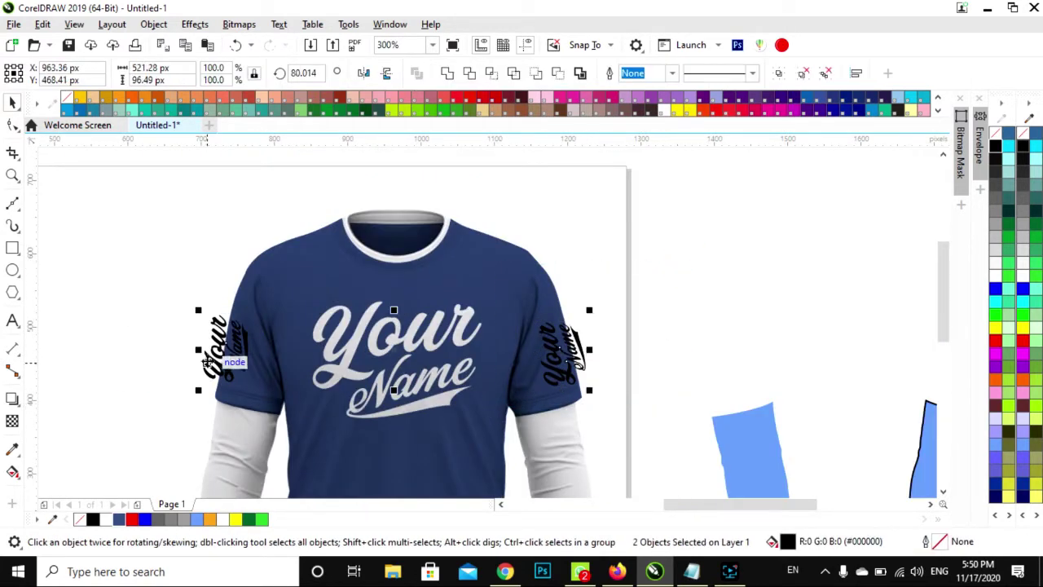
left_click(675, 331)
- Select the whole shirt mockup and drop a copy beside the original
scroll(676, 331, "down", 1)
scroll(676, 331, "up", 1)
left_click(551, 355)
left_click(600, 292)
left_click(232, 342)
left_click(269, 391)
scroll(529, 410, "down", 1)
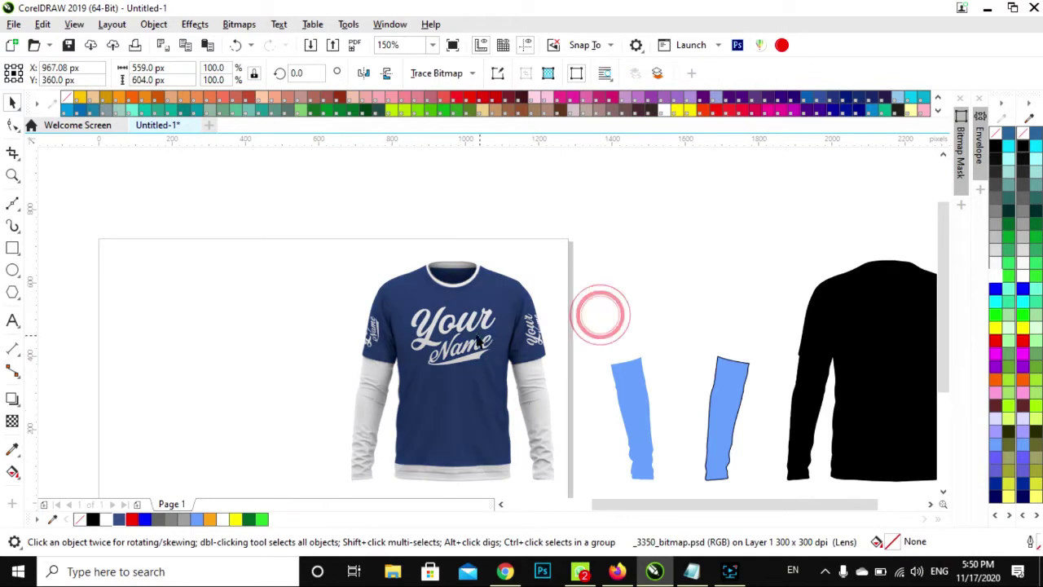
scroll(600, 312, "up", 1)
scroll(389, 349, "down", 1)
left_click(388, 349)
left_click_drag(384, 373, 162, 372)
- Select the clipped shirt shape on the copy and remove its outline
scroll(418, 394, "up", 1)
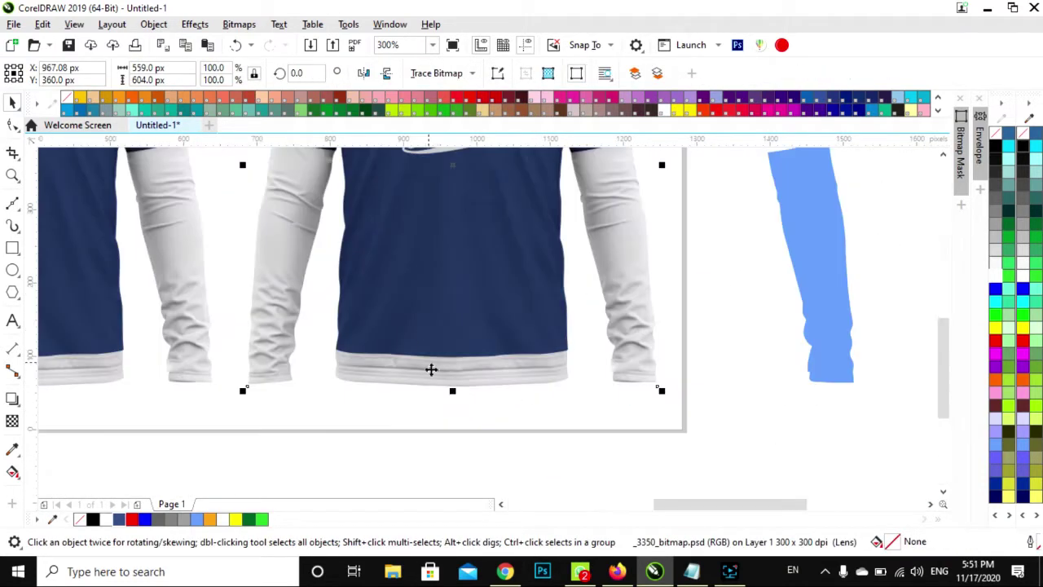
scroll(424, 345, "down", 1)
left_click(468, 361)
left_click(458, 316)
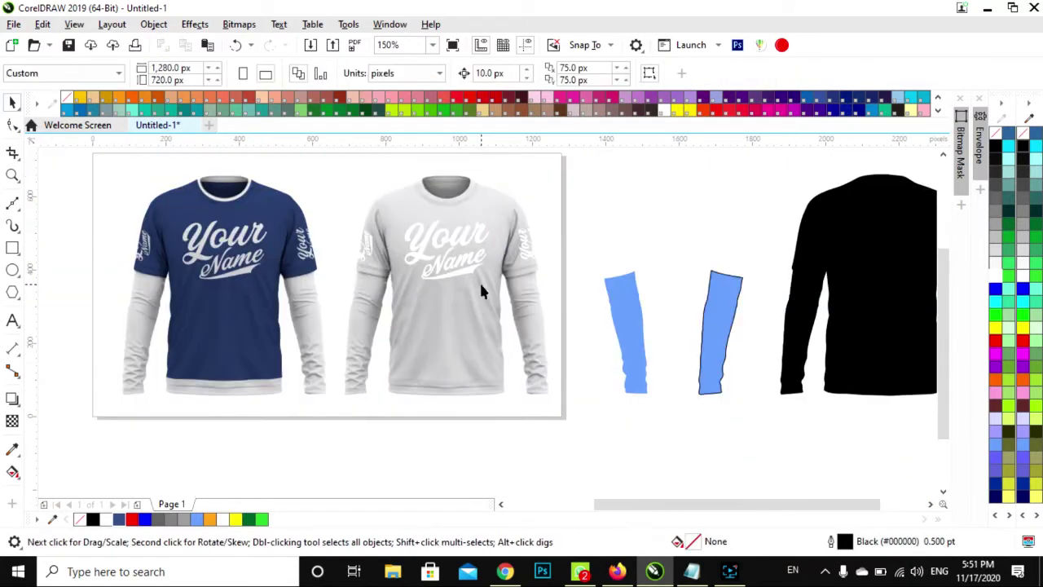
right_click(996, 132)
- Extract the PowerClip contents and align the blue sleeves to the shirt edges
right_click(477, 309)
left_click(522, 88)
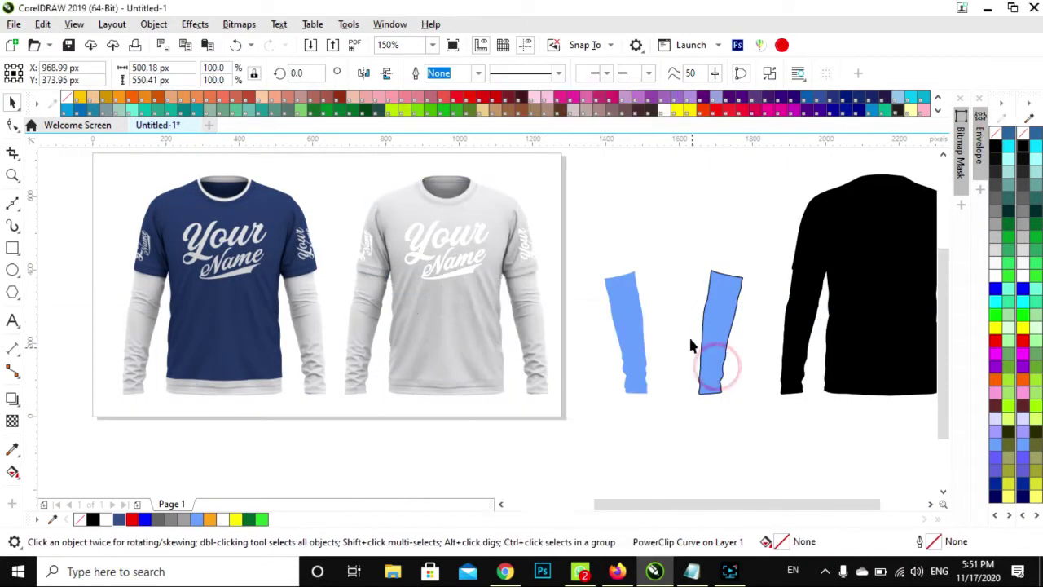
left_click(620, 221)
left_click(613, 326)
left_click(529, 348, "shift")
key("l")
key("r")
left_click(710, 333)
left_click(449, 356, "shift")
key("l")
- Reposition the black shirt shape over the shirt and remove its fill
left_click(416, 389)
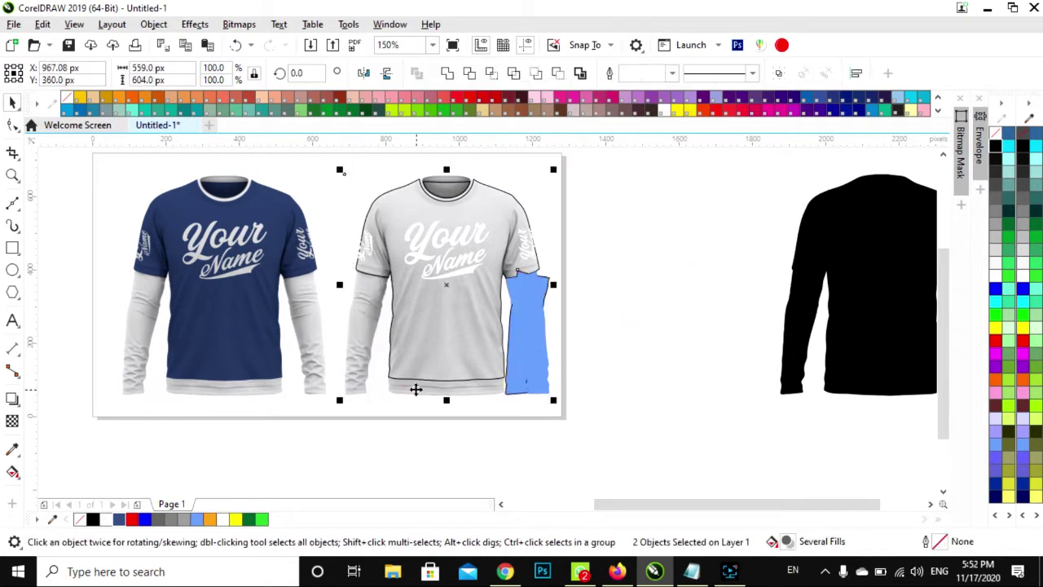
key("Tab")
left_click(367, 383, "shift")
scroll(426, 416, "up", 2)
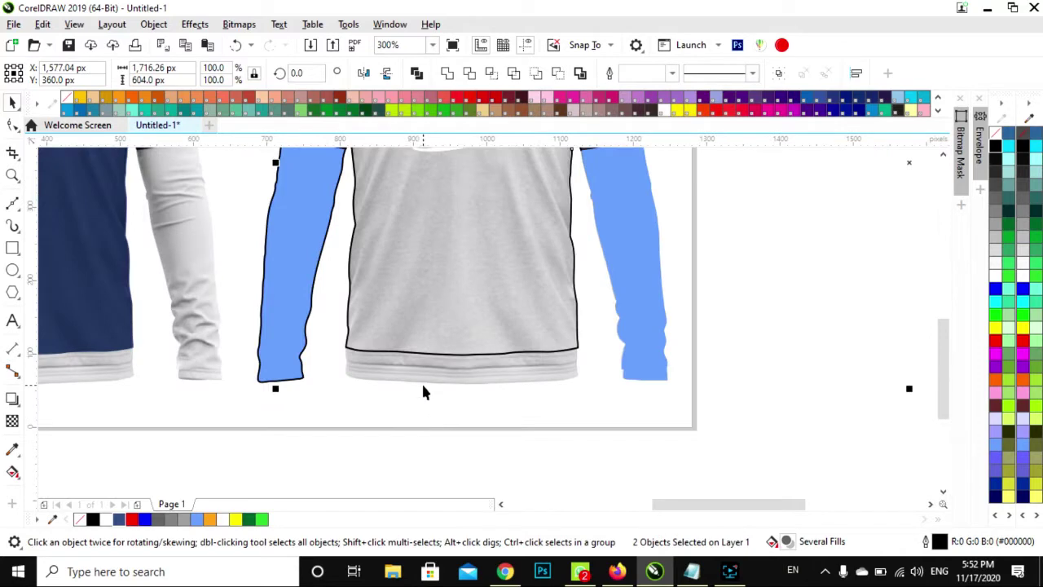
scroll(422, 393, "down", 2)
left_click_drag(422, 392, 582, 349)
key("ctrl+z")
left_click(386, 424)
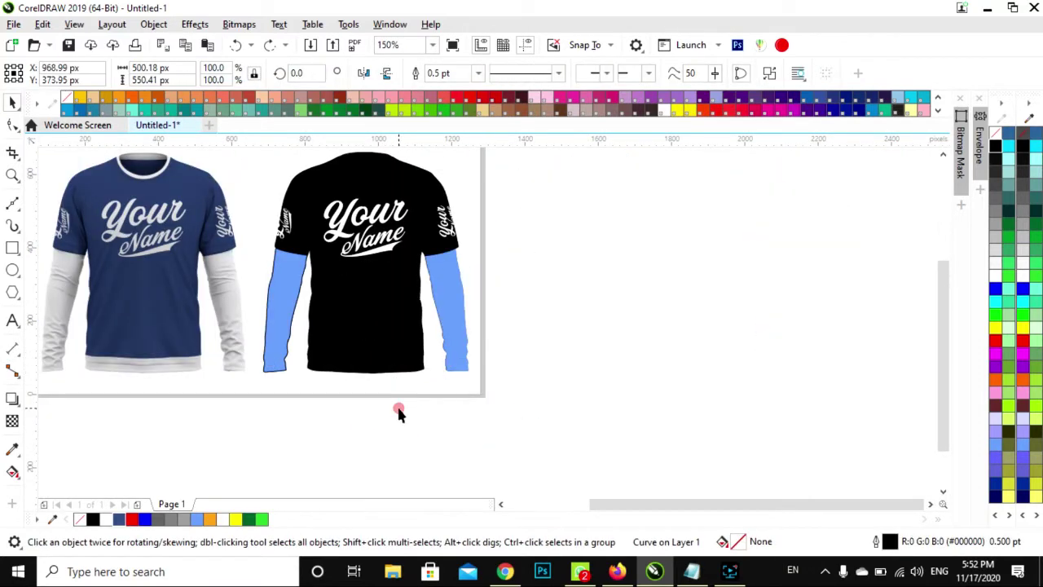
left_click_drag(428, 371, 467, 390)
left_click(470, 388)
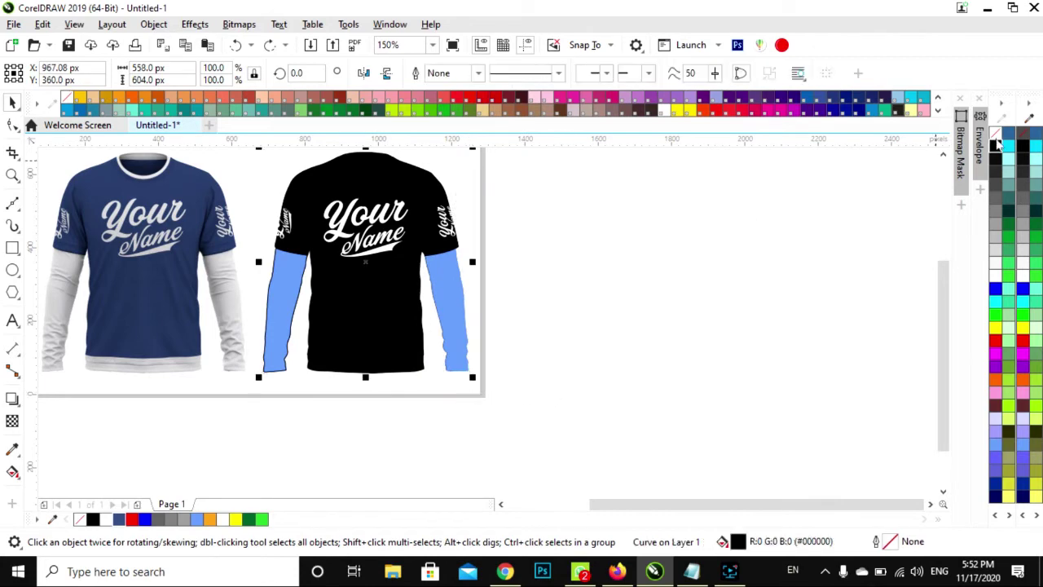
left_click(996, 132)
- Smart Fill the hem band, delete the black outline, and colour the sleeves and band navy
scroll(369, 367, "up", 2)
left_click(61, 489)
left_click(361, 363)
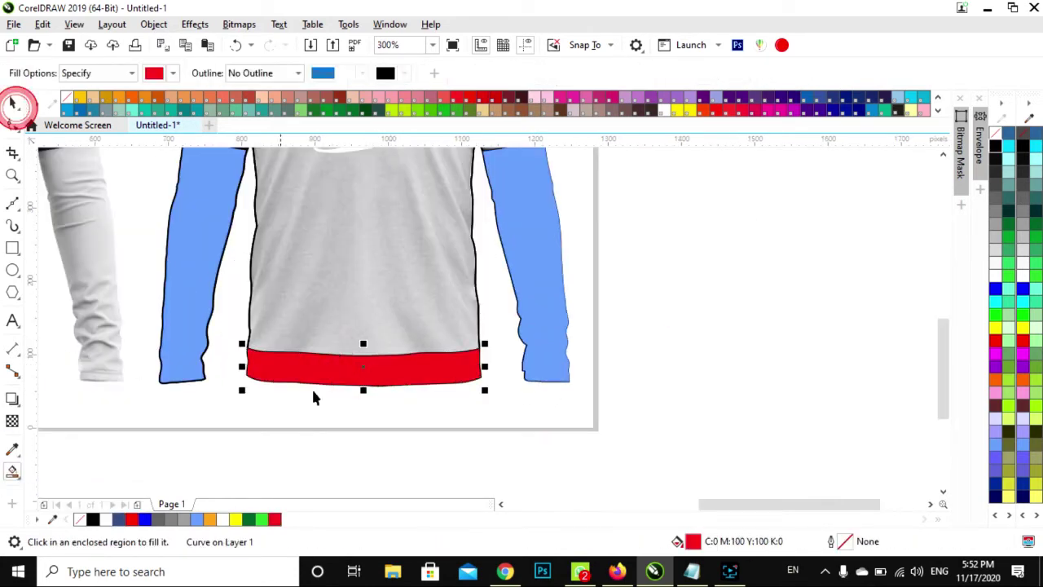
key("space")
scroll(571, 354, "down", 1)
left_click_drag(363, 294, 583, 293)
key("Delete")
left_click(438, 363)
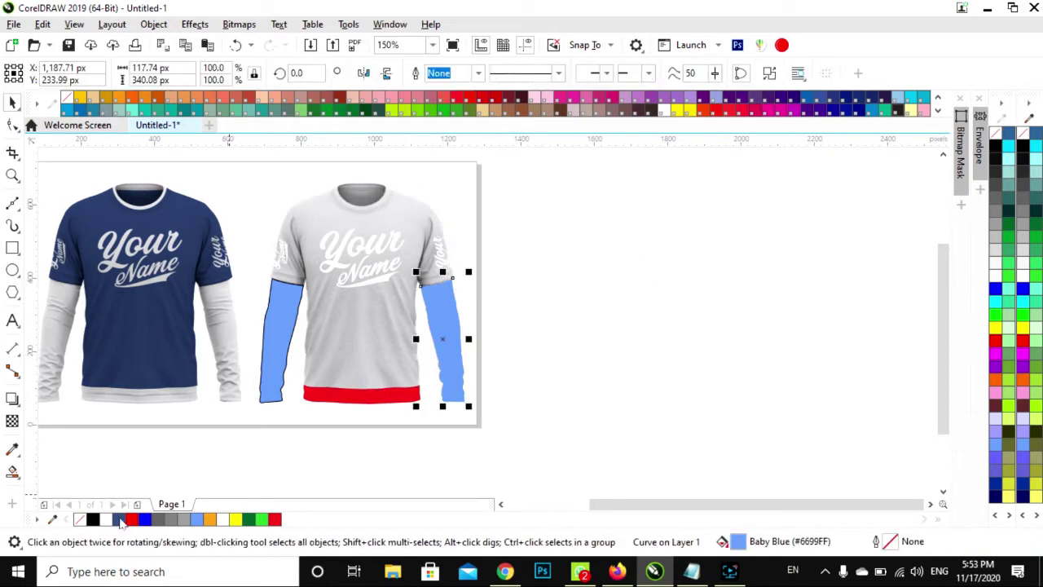
left_click(118, 520)
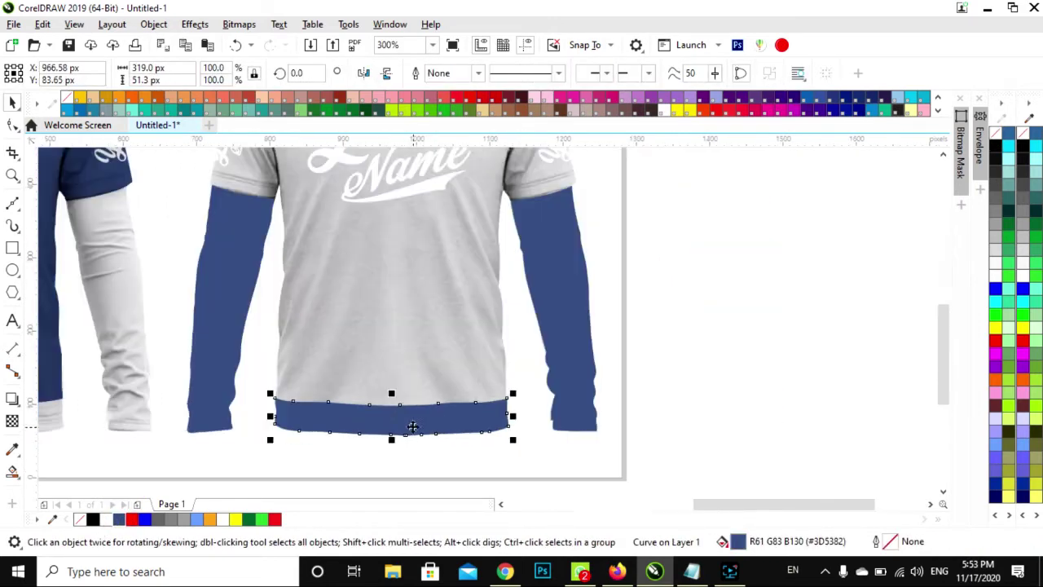
left_click(596, 379)
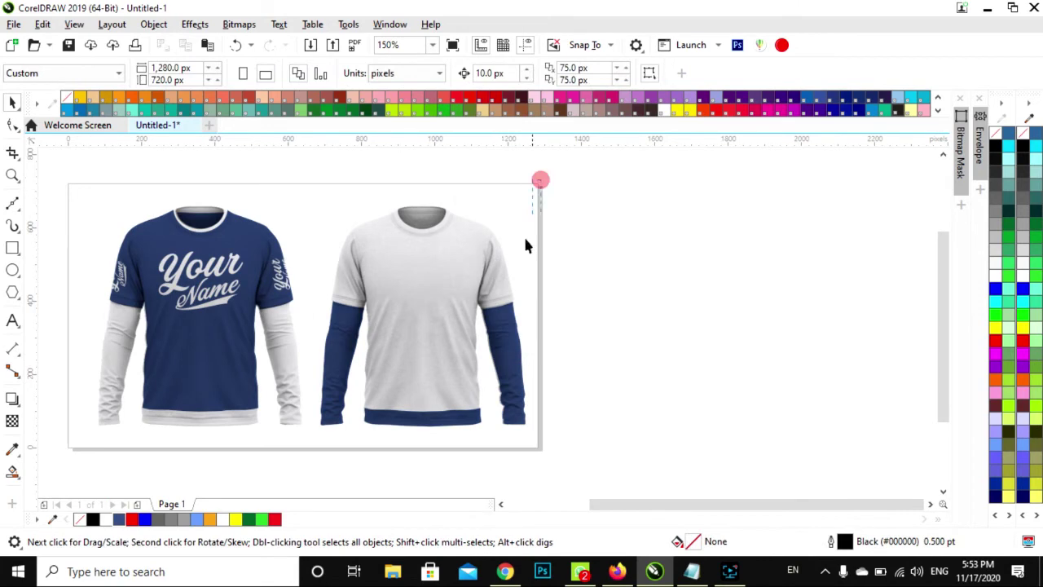
- Fill the second shirt's collar navy
left_click(339, 422)
left_click(435, 333)
scroll(436, 334, "up", 2)
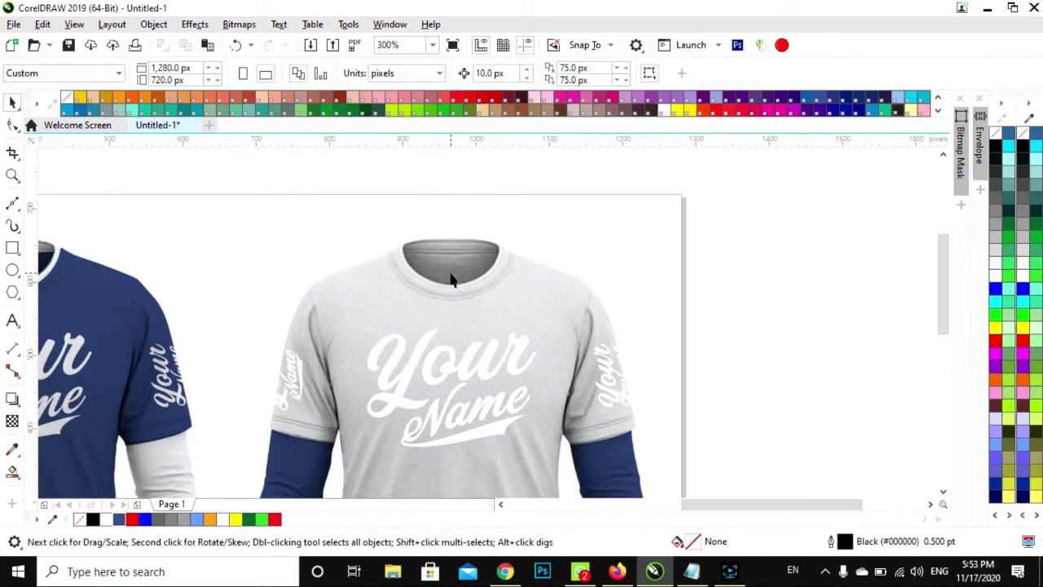
scroll(436, 334, "down", 2)
scroll(460, 269, "up", 2)
left_click(454, 277)
scroll(455, 277, "up", 3)
scroll(455, 277, "down", 3)
- Fill the Your Name lettering on the second shirt navy
left_click(458, 256)
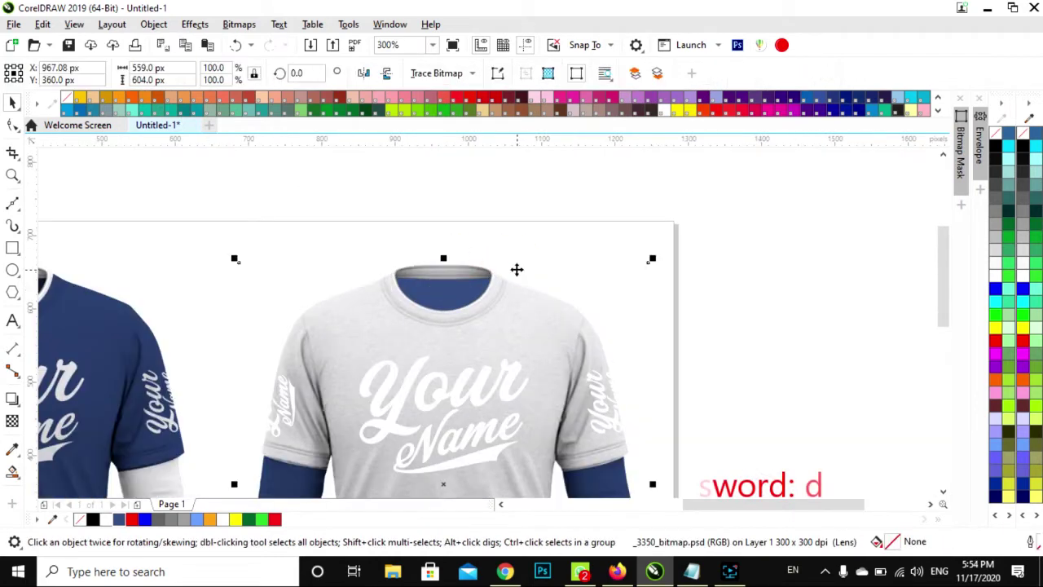
scroll(517, 269, "down", 3)
left_click_drag(373, 274, 625, 489)
scroll(478, 291, "up", 2)
left_click(478, 291)
scroll(478, 291, "down", 2)
scroll(450, 393, "up", 1)
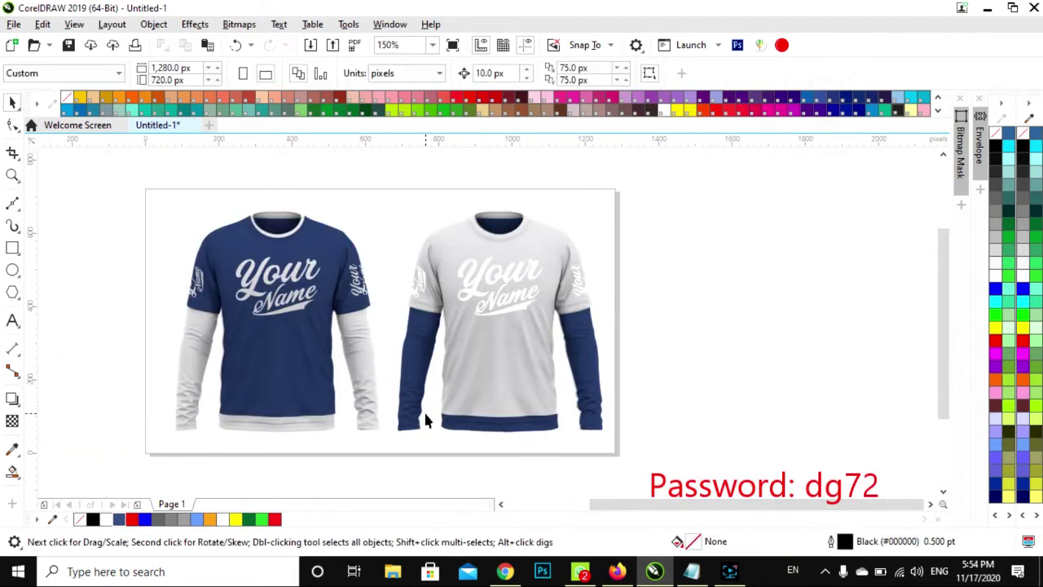
scroll(504, 277, "up", 2)
left_click(508, 275)
left_click(119, 519)
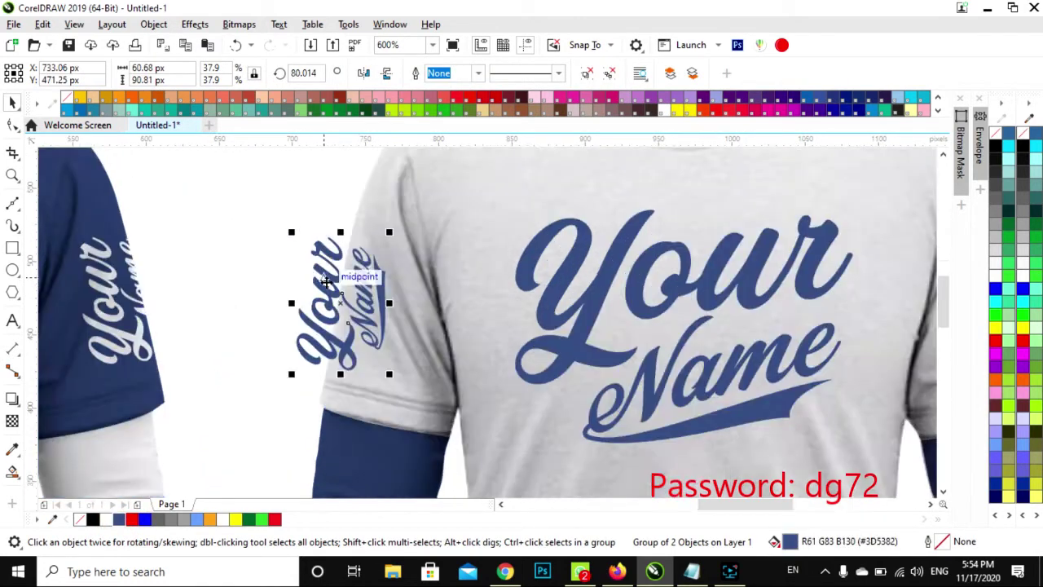
- PowerClip the sleeve lettering inside the second shirt
right_click(345, 281)
left_click(408, 286)
left_click(653, 261)
scroll(653, 261, "down", 2)
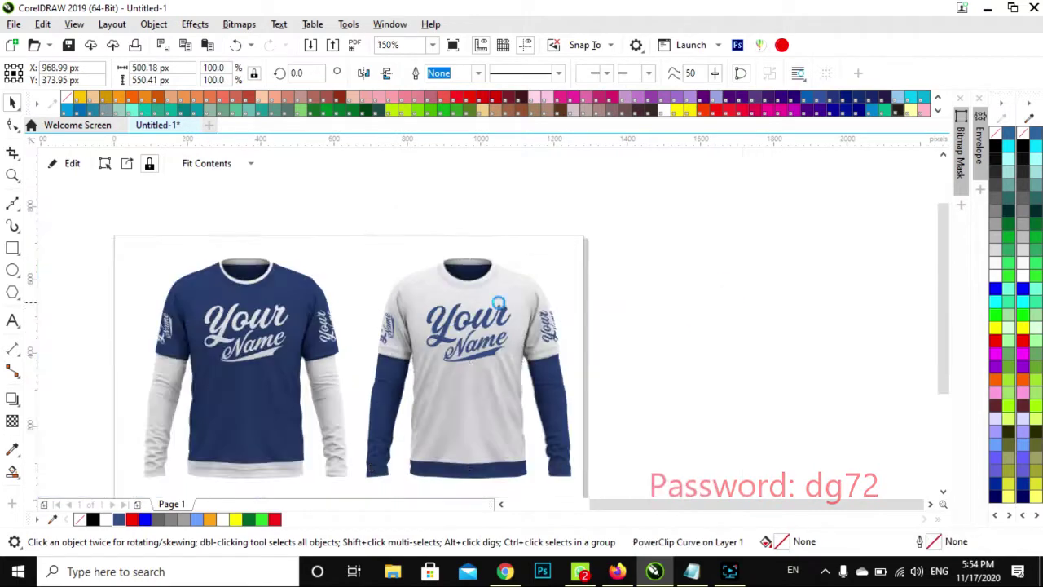
- Marquee-select every piece of the white shirt and view both shirts
left_click(495, 280)
scroll(440, 290, "up", 4)
scroll(440, 290, "down", 2)
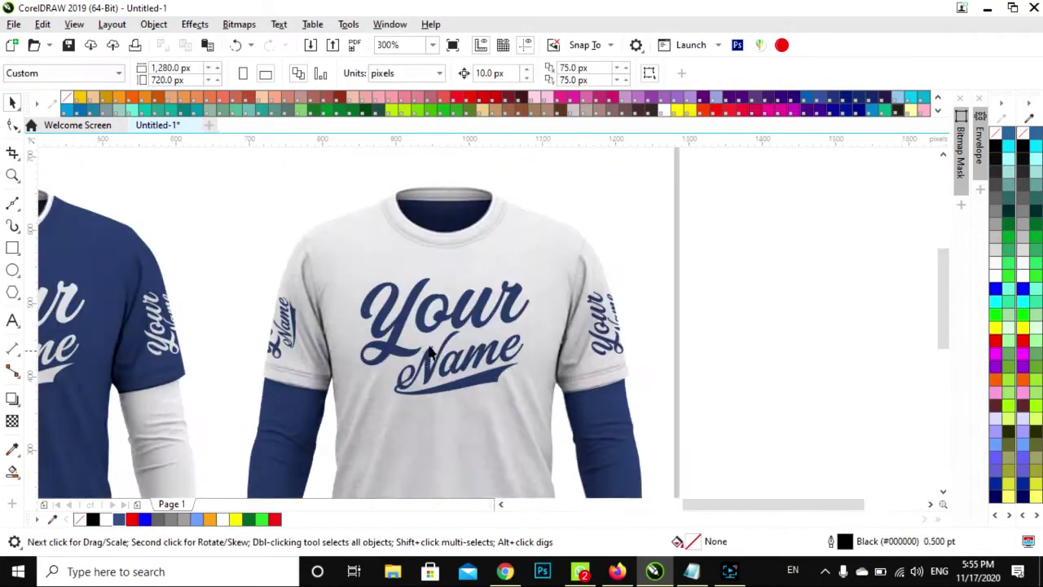
scroll(440, 289, "down", 2)
left_click_drag(601, 205, 363, 457)
scroll(420, 391, "down", 2)
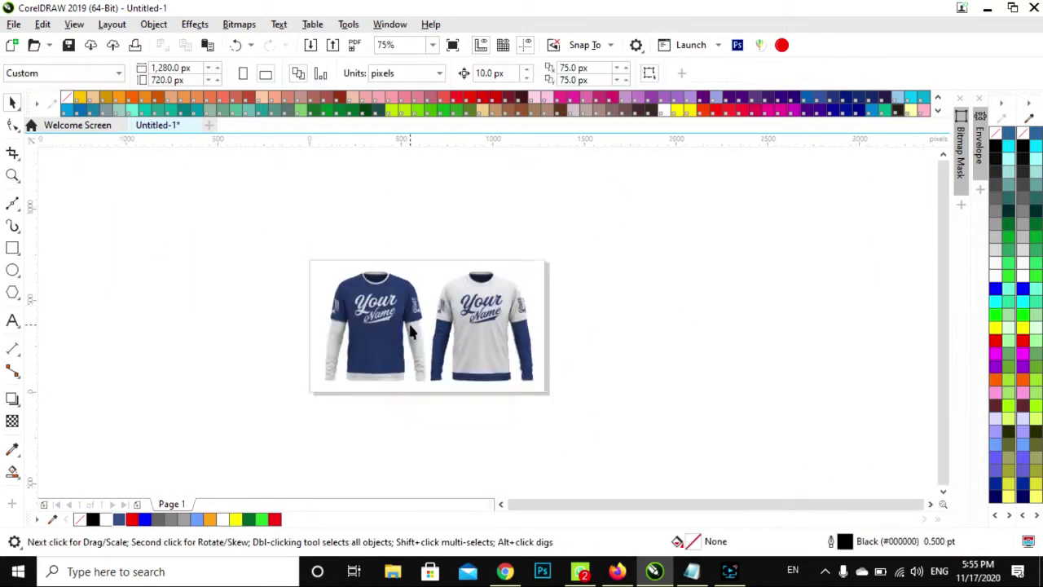
scroll(420, 391, "up", 1)
scroll(420, 390, "down", 1)
- Add the caption 'NOW YOU CAN PLAY WITH DESIGN' below the shirts
scroll(421, 391, "up", 2)
key("F8")
left_click(398, 424)
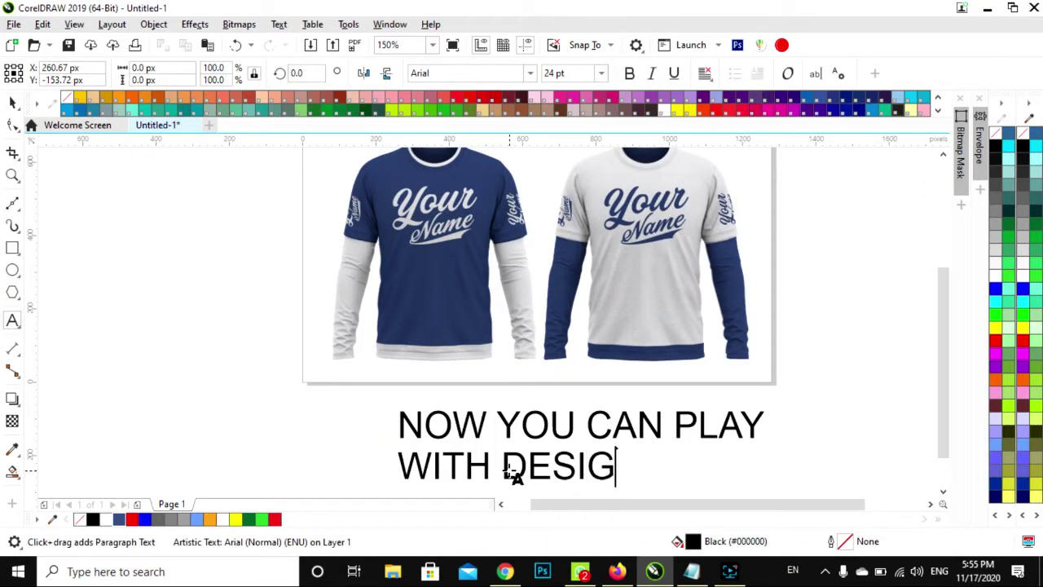
key("ctrl+space")
- Drag-copy both shirts to the left, undoing an accidental change to the left copy
scroll(522, 326, "down", 2)
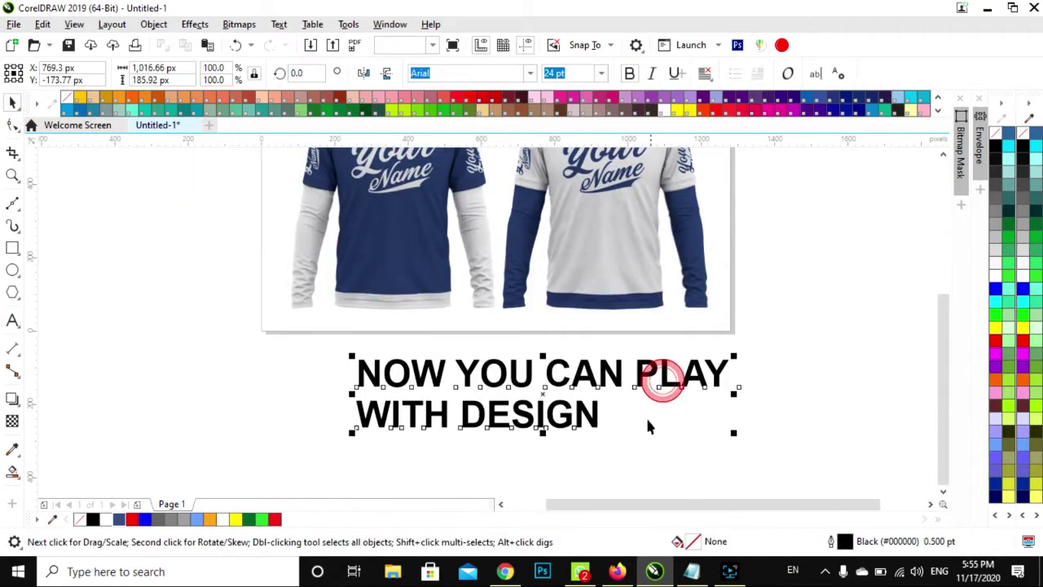
scroll(530, 338, "down", 2)
left_click_drag(529, 338, 349, 338)
scroll(350, 337, "up", 2)
scroll(289, 390, "down", 1)
left_click(289, 390)
key("ctrl+z")
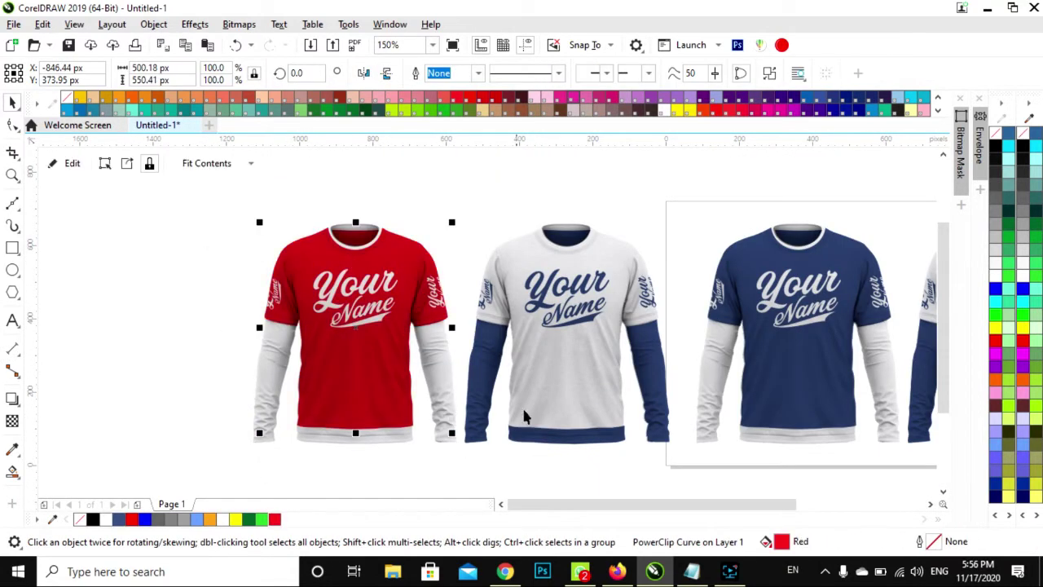
- Colour the second copied shirt's logo and hem red
left_click(546, 427)
left_click(275, 519)
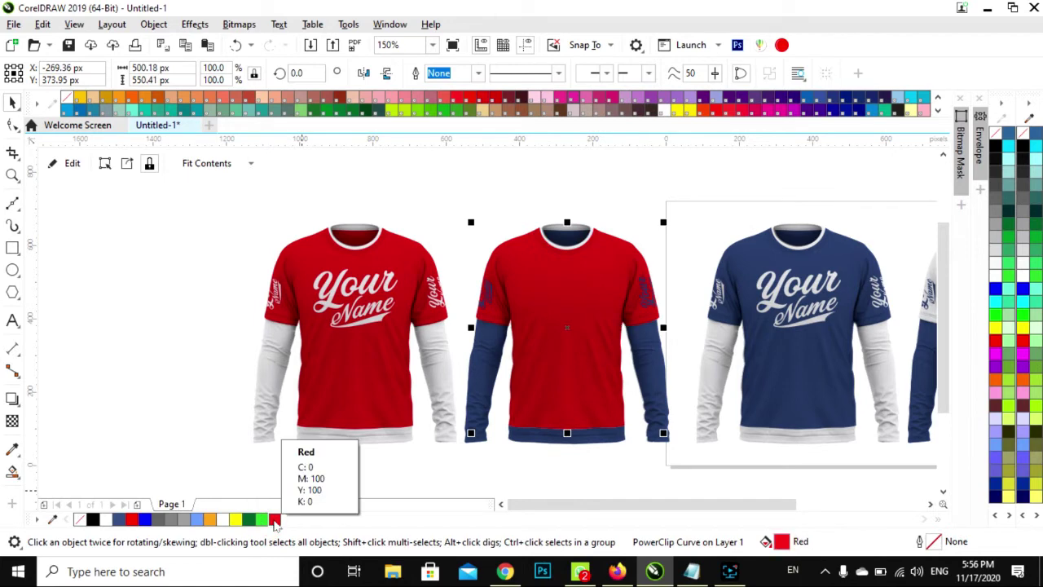
left_click(275, 519)
- Recolour the second copy's sleeves and its PowerClipped sleeve logos red
left_click_drag(439, 489, 522, 307)
left_click(652, 402)
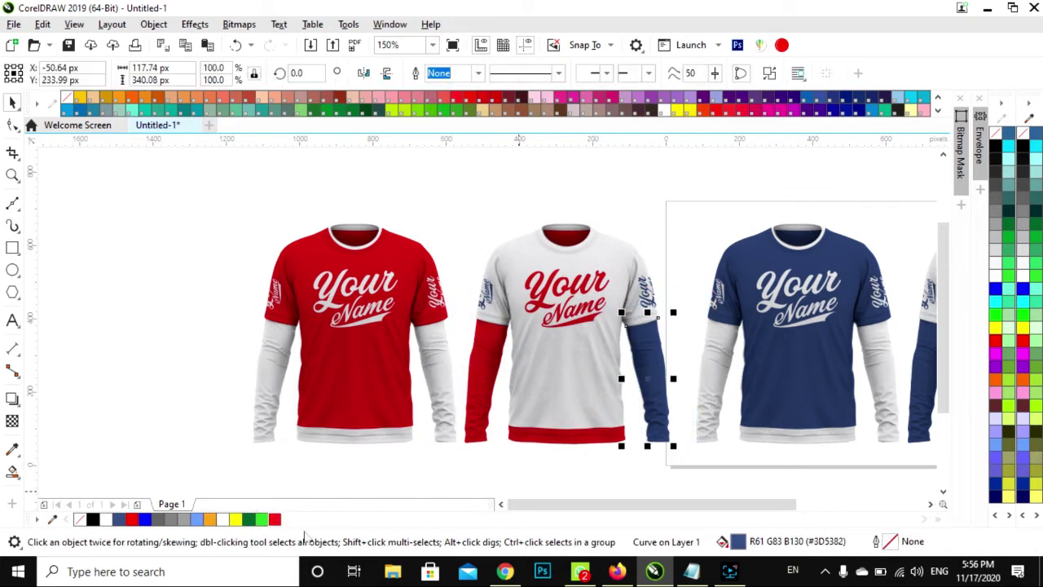
left_click(491, 300)
double_click(500, 282)
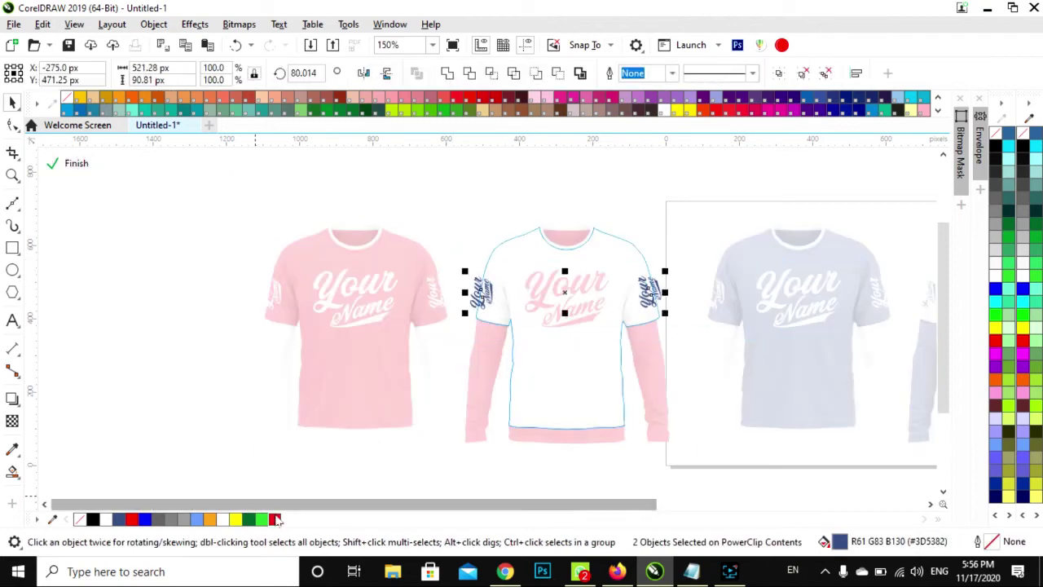
left_click(76, 163)
- Duplicate the red shirt pair below the originals
scroll(434, 292, "down", 1)
scroll(434, 292, "down", 1)
left_click_drag(543, 233, 389, 419)
left_click_drag(470, 330, 469, 439)
scroll(342, 421, "down", 1)
left_click(350, 411)
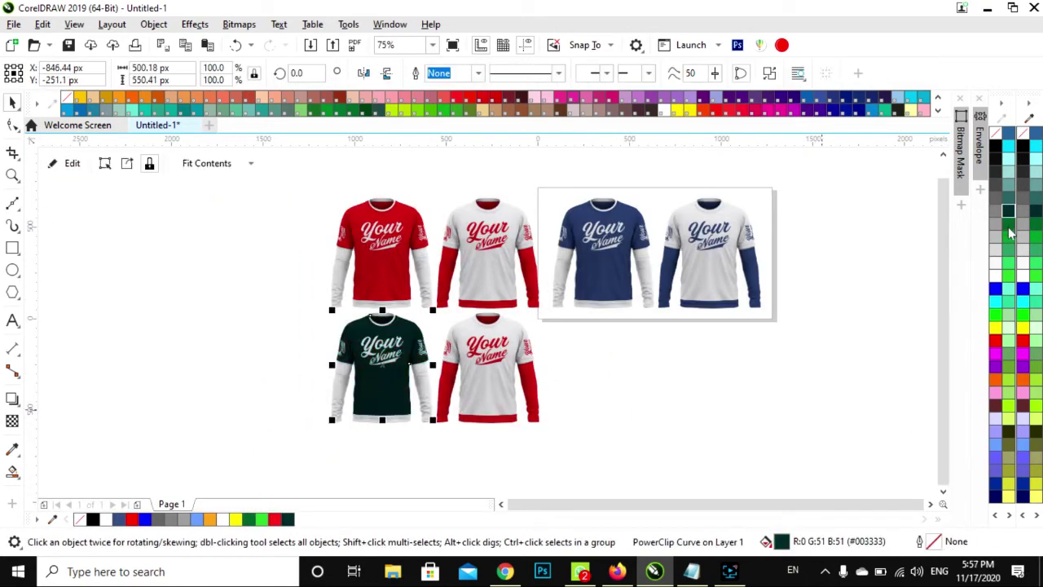
- Recolour the bottom-row shirt pair Baby Blue, including the sleeve logos
left_click(1009, 233)
scroll(361, 400, "up", 2)
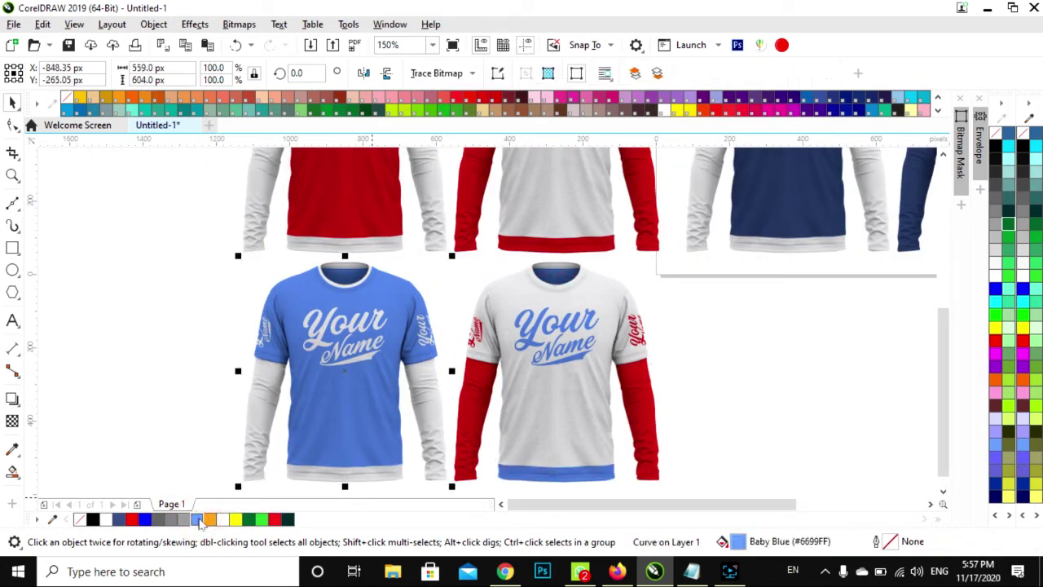
left_click(437, 299)
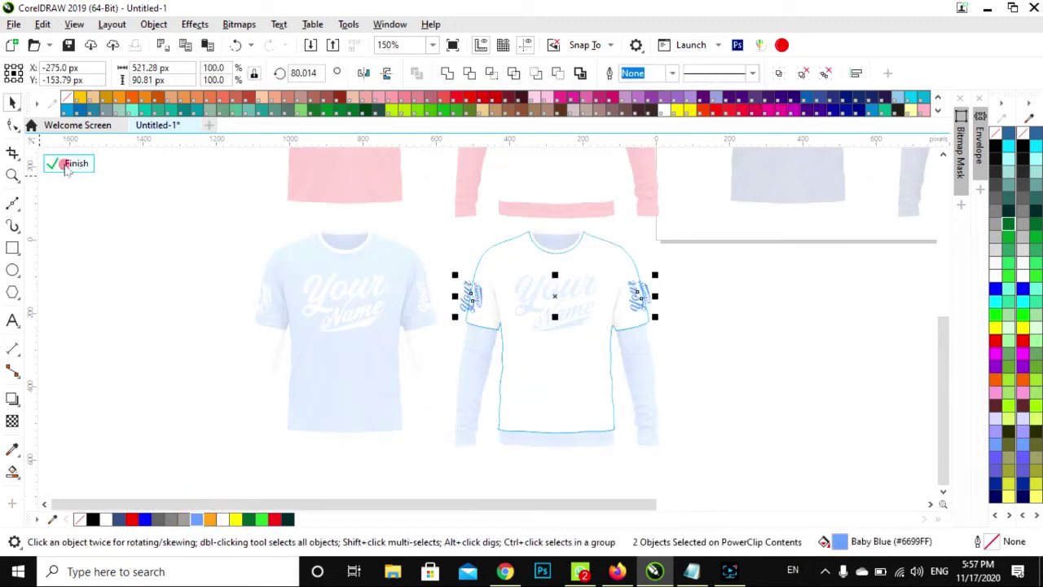
left_click(67, 166)
scroll(460, 367, "down", 2)
- Copy the baby-blue pair to the right and make the third shirt's body dark green
left_click_drag(457, 368, 680, 368)
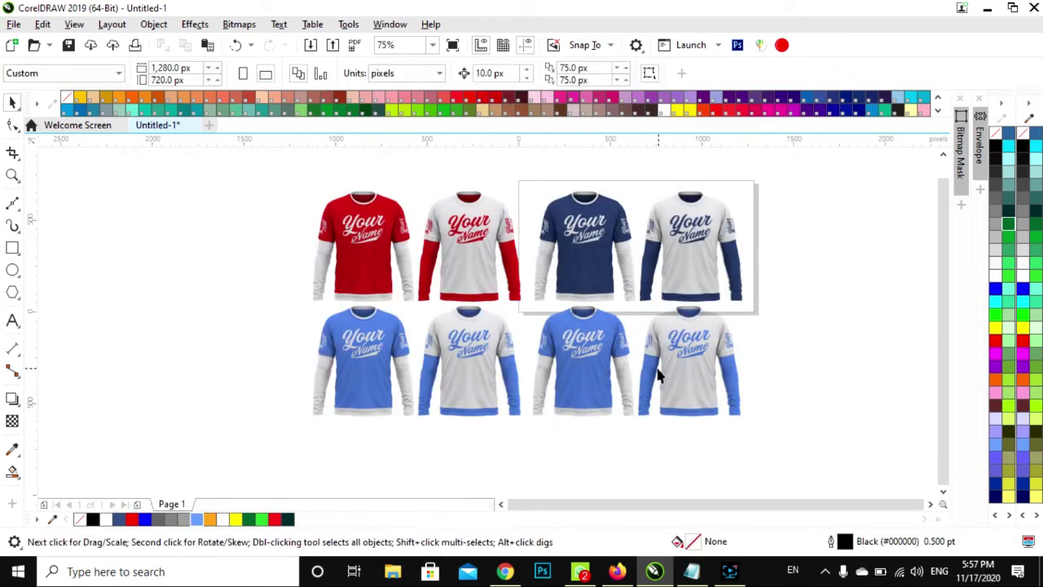
left_click(578, 414)
scroll(571, 311, "up", 2)
left_click(644, 356)
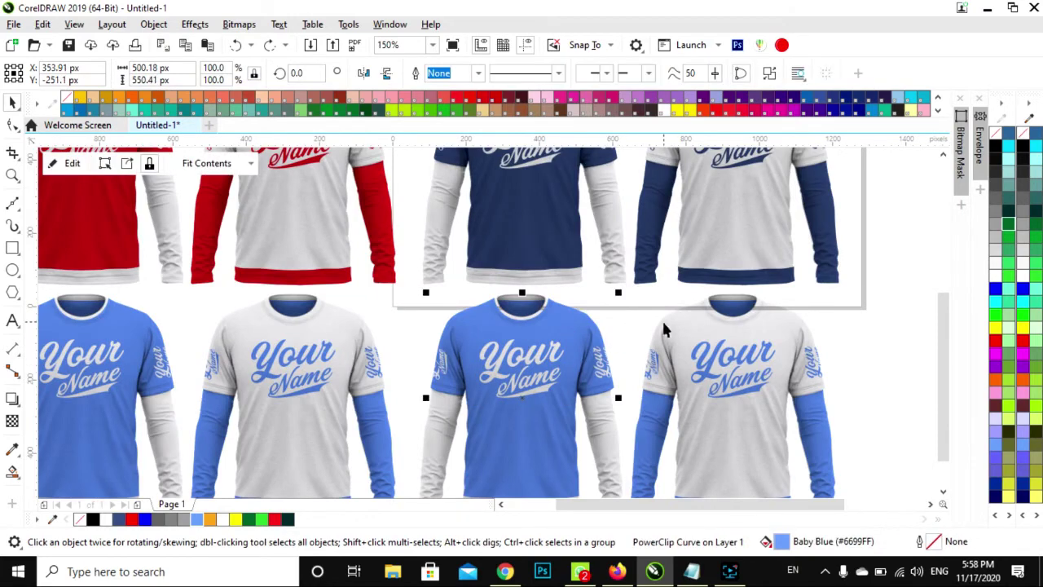
- Colour the fourth shirt's Your Name logo and sleeve logos dark green
left_click(1008, 224)
left_click(700, 471)
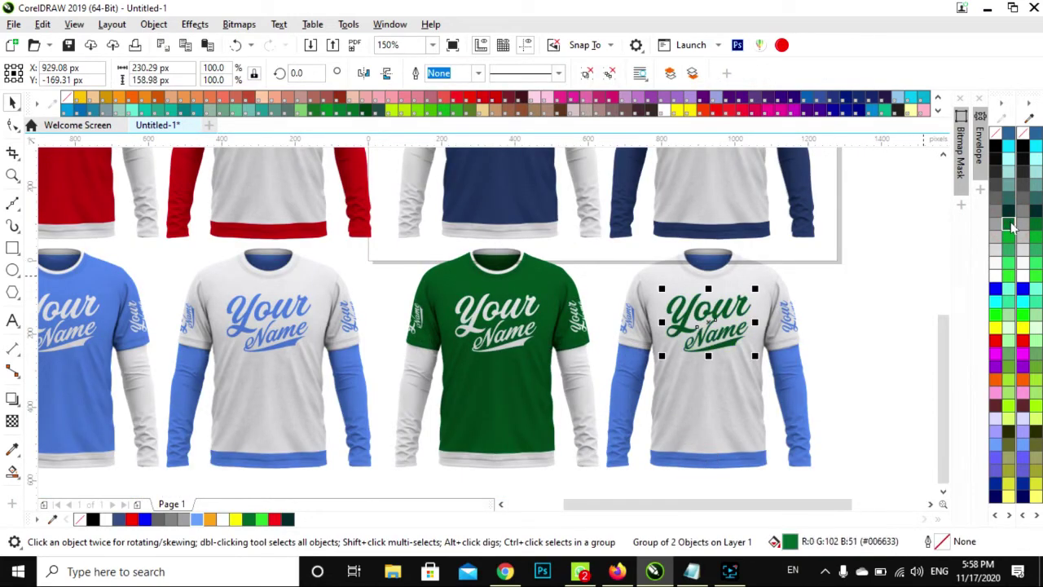
left_click(67, 166)
left_click(1008, 224)
left_click(70, 167)
left_click(709, 261)
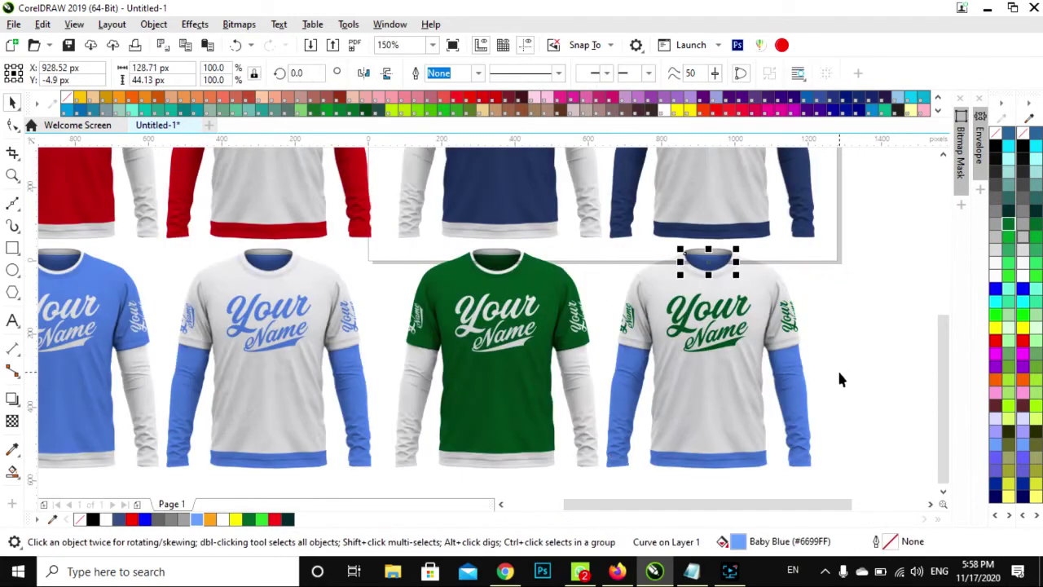
key("Tab")
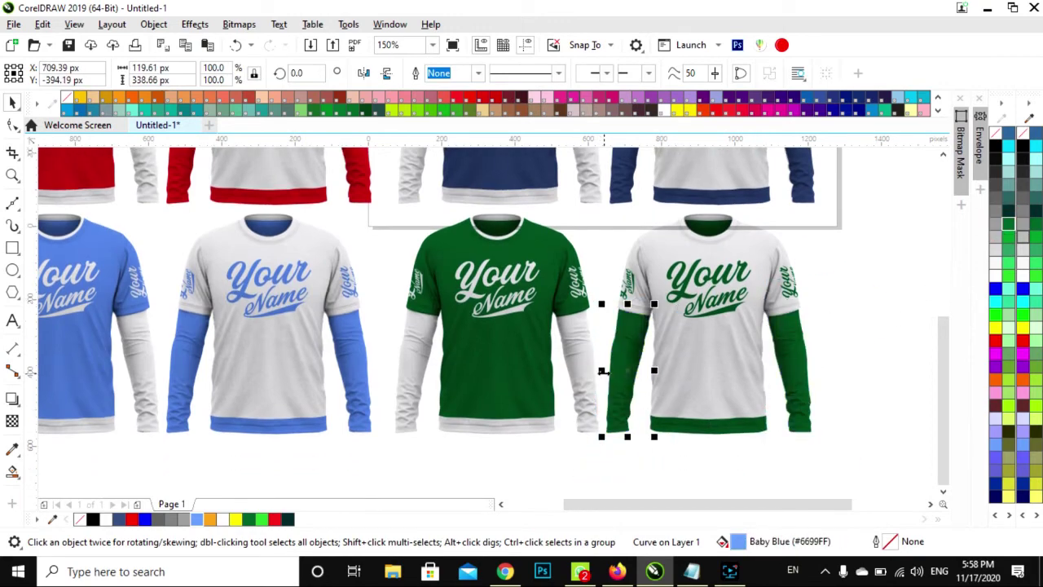
- Select all eight shirts and group them into one grid
scroll(601, 373, "down", 1)
left_click(555, 426)
left_click_drag(249, 417, 249, 417)
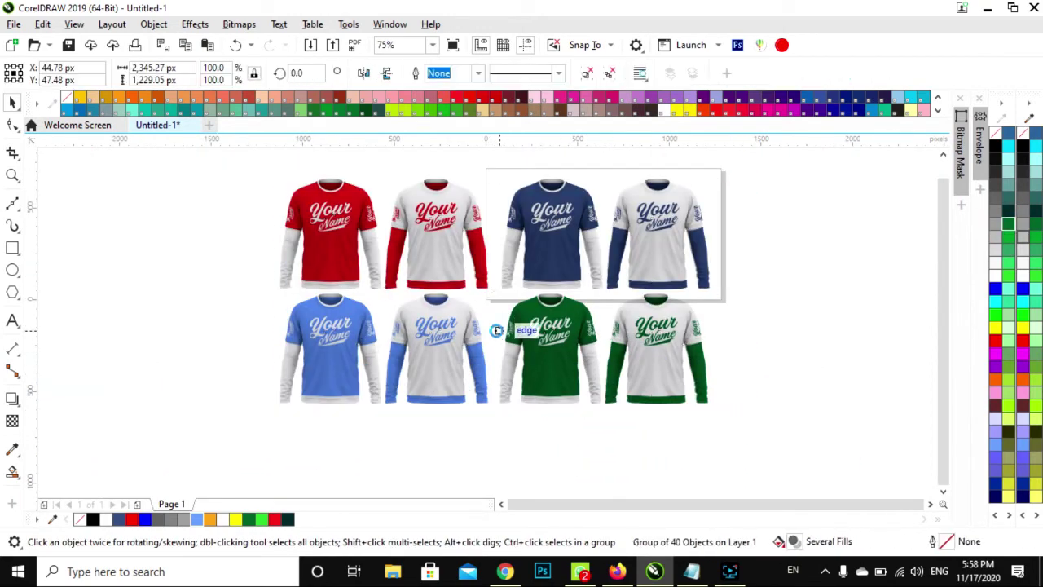
key("shift+F2")
left_click(134, 338)
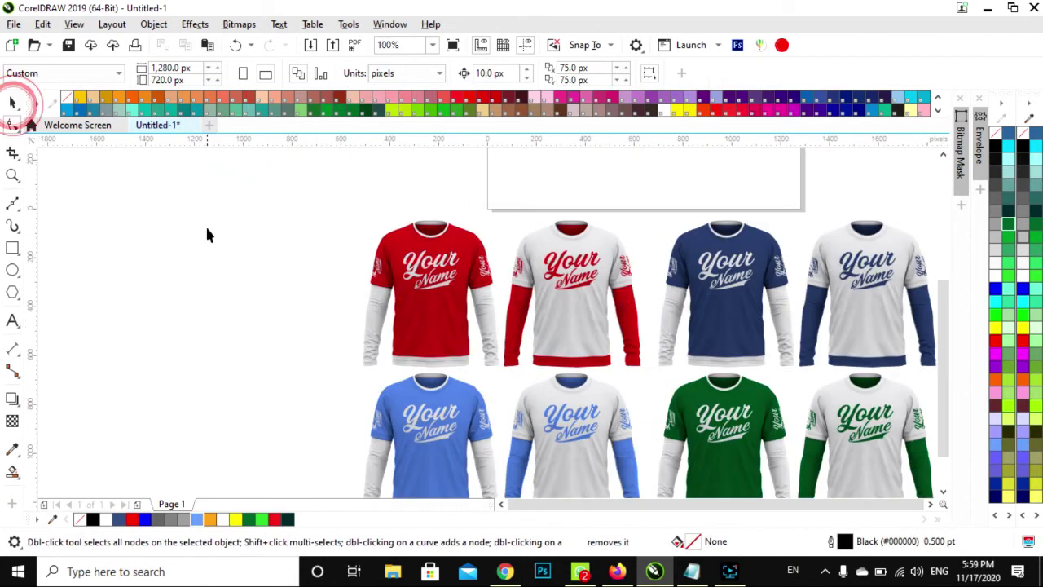
- Copy the red shirt left of the grid and give its body a diagonal linear fountain fill
left_click_drag(294, 198, 277, 332)
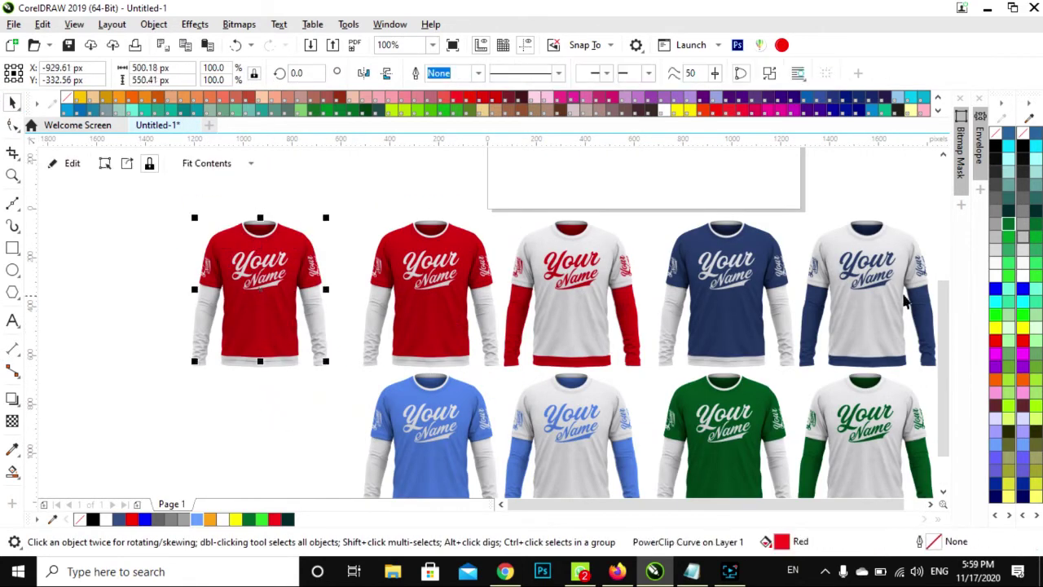
left_click(996, 224)
key("g")
left_click_drag(217, 228, 264, 308)
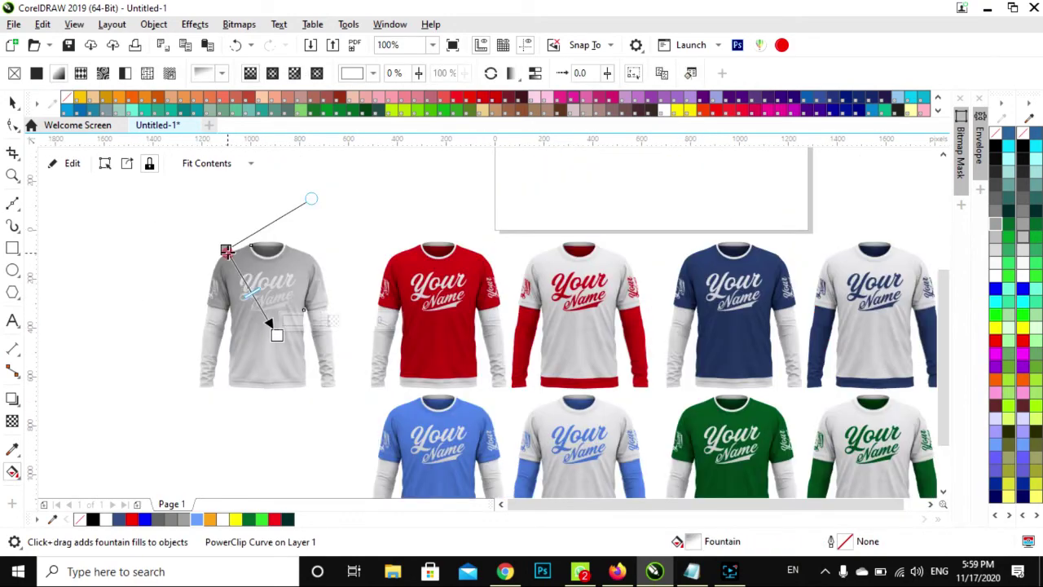
scroll(275, 331, "up", 2)
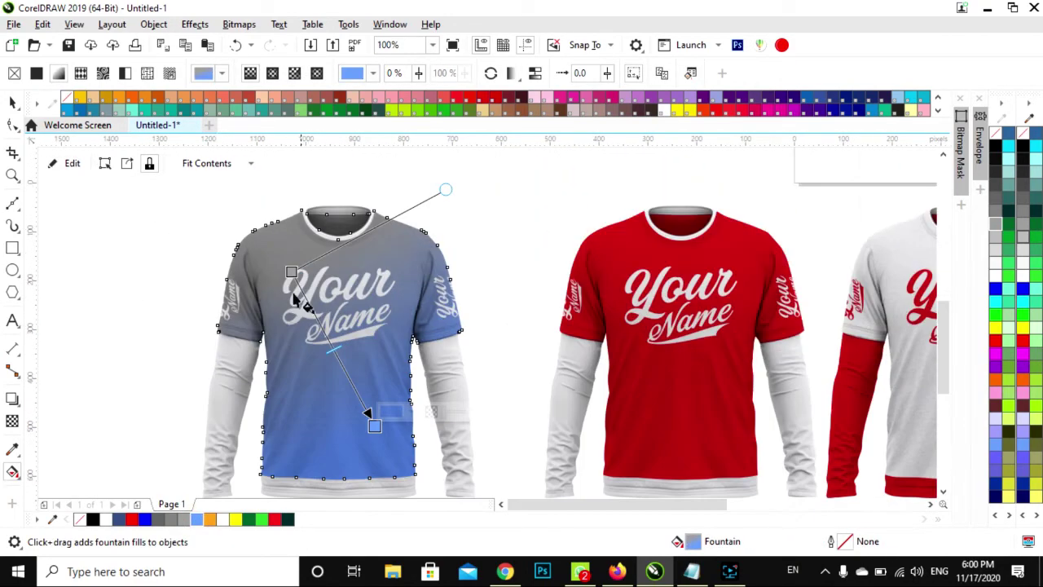
key("space")
- Reposition the gradient shirt and set its gradient to fade from red to yellow
scroll(366, 412, "down", 3)
left_click_drag(328, 338, 327, 454)
scroll(327, 454, "down", 1)
scroll(371, 334, "up", 2)
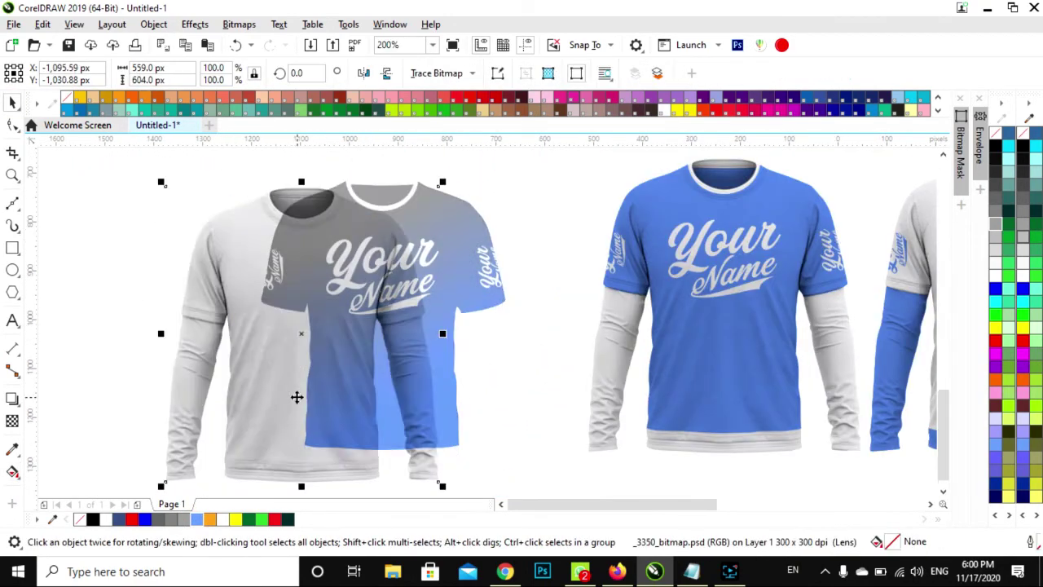
key("g")
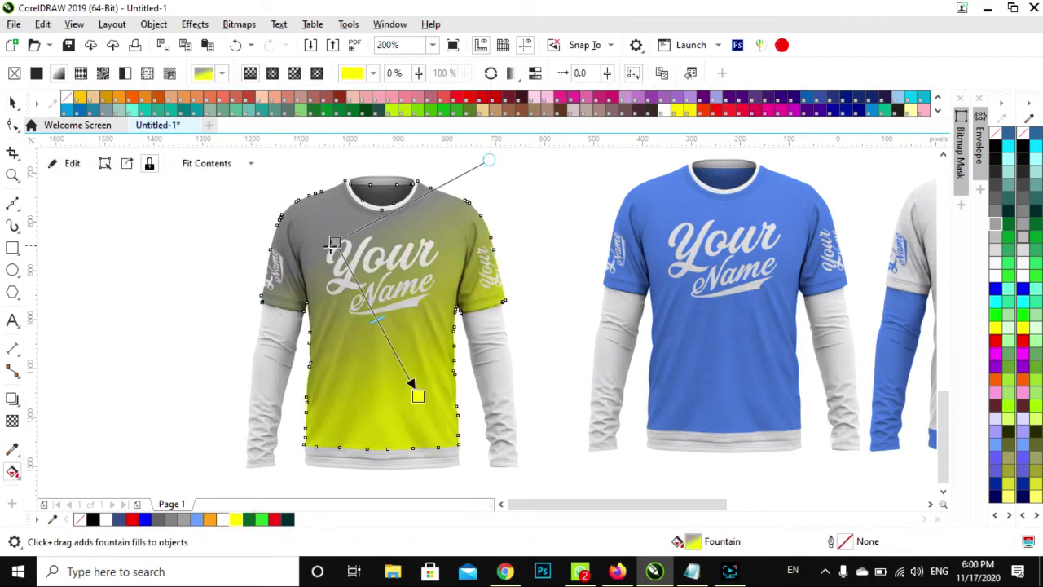
left_click(1000, 343)
key("space")
- Copy the gradient shirt and refill it with a diagonal cyan-to-red gradient
scroll(375, 334, "down", 3)
mouse_move(470, 343)
left_mouse_down()
mouse_move(299, 343)
mouse_move(311, 343)
left_mouse_up()
scroll(311, 344, "up", 2)
key("g")
left_click_drag(280, 242, 362, 396)
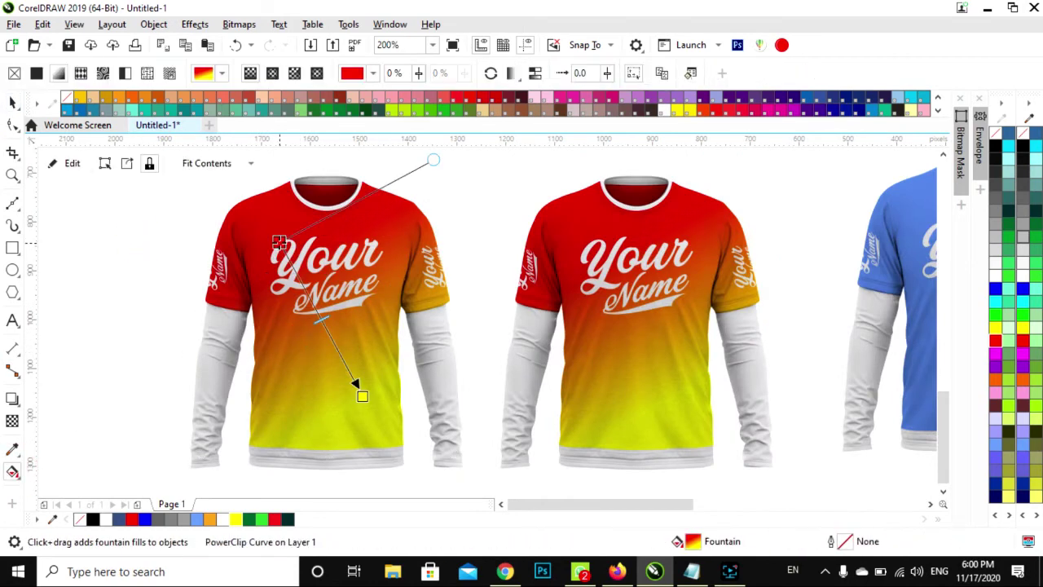
left_click(995, 303)
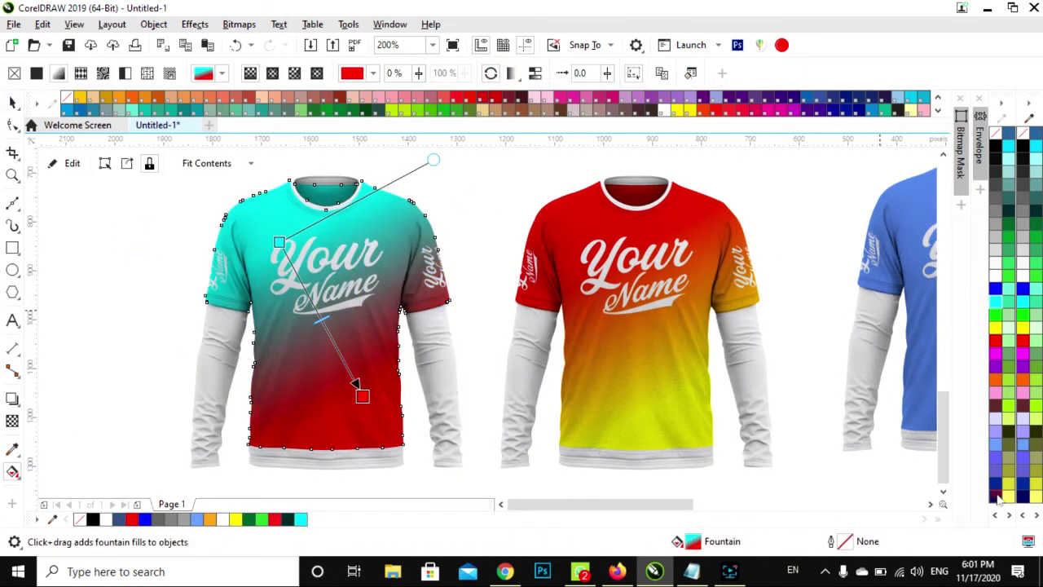
left_click(996, 495)
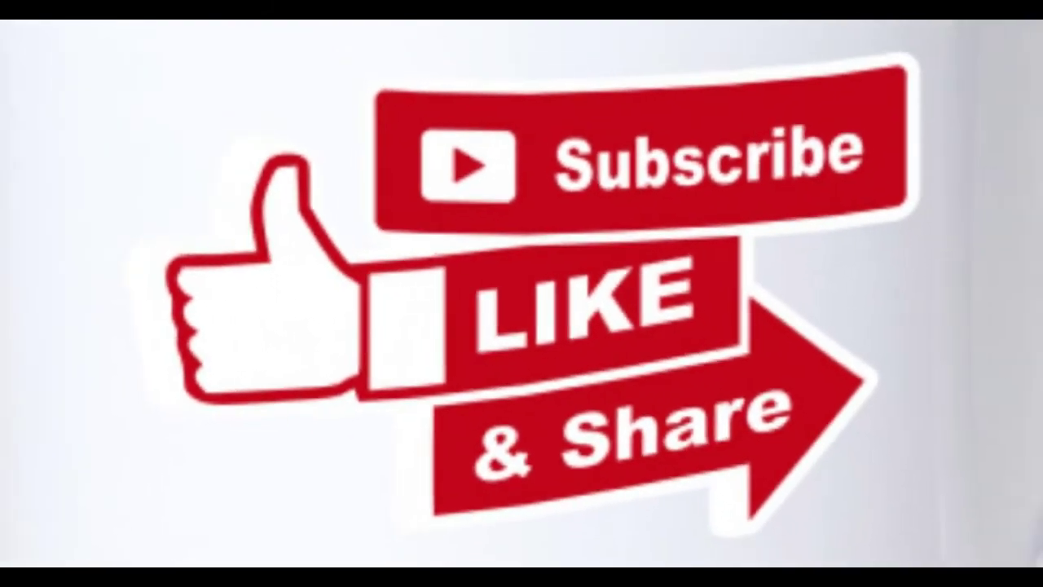